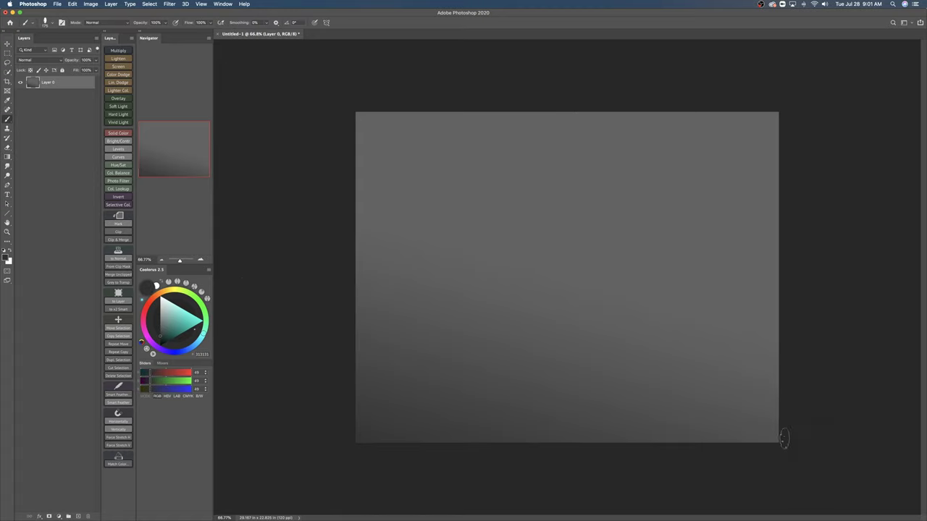
Step: Choose a smaller brush preset for sketching over the grey gradient background
key(g)
key(b)
right_click(564, 269)
double_click(630, 404)
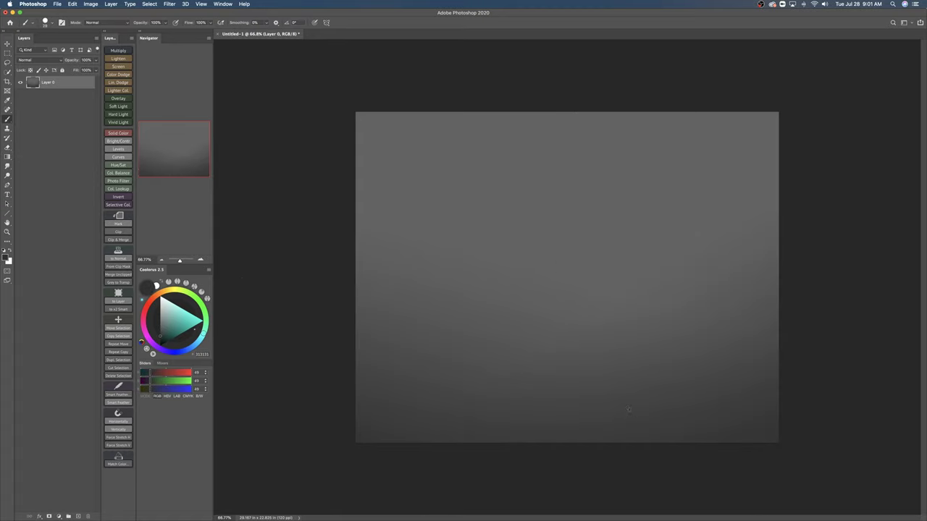
Step: Enlarge the brush, set the foreground colour to black and add a new layer above the background
key(bracketright)
key(bracketright)
click(161, 342)
key(alt+shift+super+n)
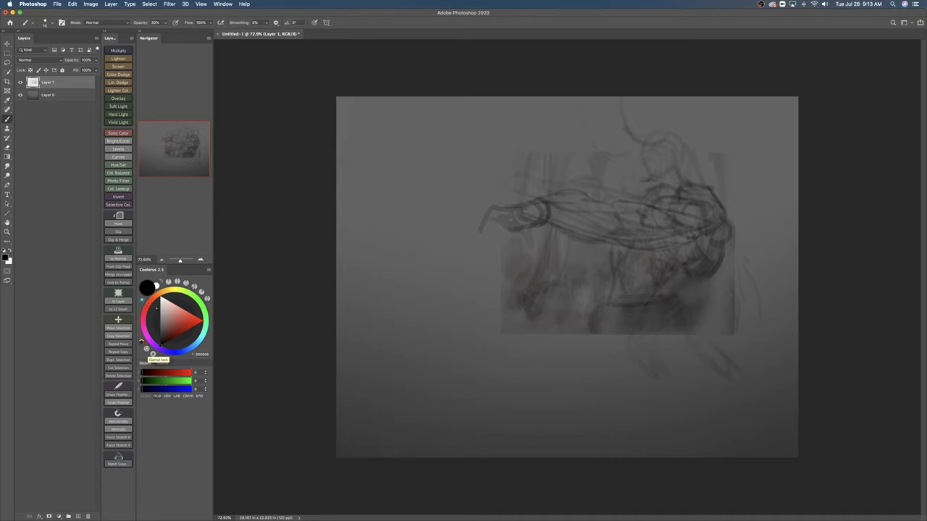
Step: Sketch the standing figure's head with face outline, brow band, hair and curved horns above the shoulders
key(])
drag(633, 136, 676, 141)
drag(664, 155, 664, 184)
mouse_move(675, 164)
mouse_down()
mouse_move(682, 184)
mouse_move(708, 180)
mouse_up()
mouse_move(630, 121)
mouse_down()
mouse_move(627, 137)
mouse_move(637, 146)
mouse_move(654, 116)
mouse_move(691, 122)
mouse_up()
drag(624, 141, 598, 148)
drag(598, 132, 595, 120)
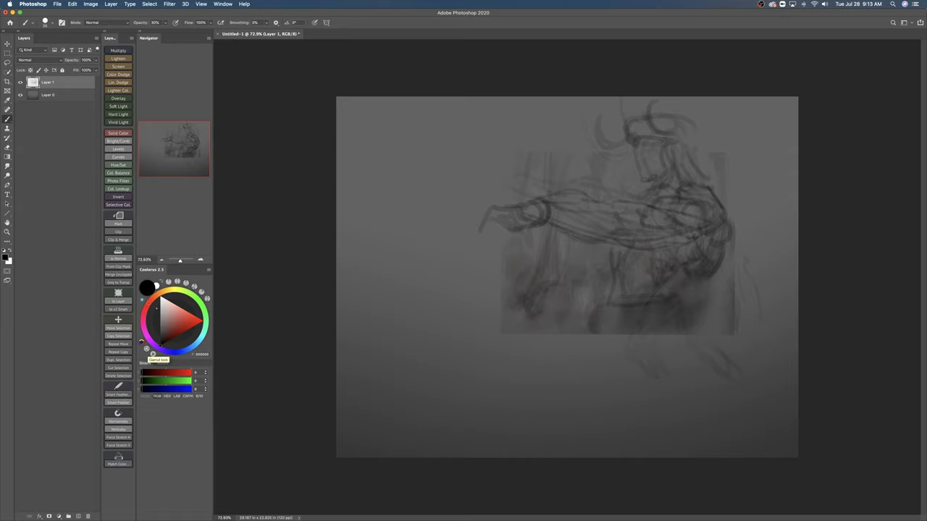
Step: Sketch a long tapering staff running from the outstretched hand down toward the canvas's lower edge
mouse_move(519, 232)
mouse_down()
mouse_move(532, 234)
mouse_move(531, 262)
mouse_move(495, 272)
mouse_up()
drag(536, 236, 536, 433)
drag(535, 267, 543, 437)
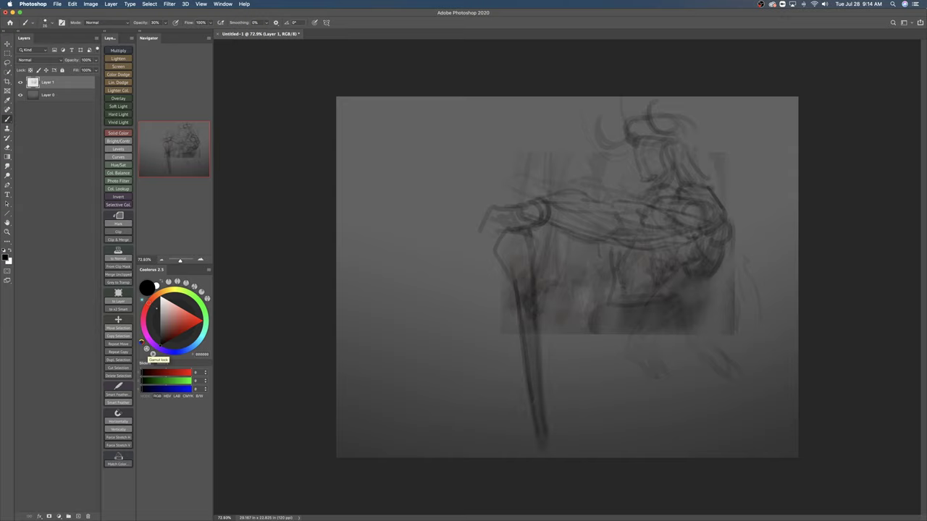
Step: Reinforce the standing figure's upper arm and shoulder lines and block in the waist with a larger brush
drag(596, 290, 592, 304)
drag(641, 189, 615, 202)
key(bracketright)
drag(715, 188, 723, 207)
key(bracketright)
key(bracketright)
mouse_move(607, 312)
mouse_down()
mouse_move(605, 322)
mouse_move(674, 305)
mouse_up()
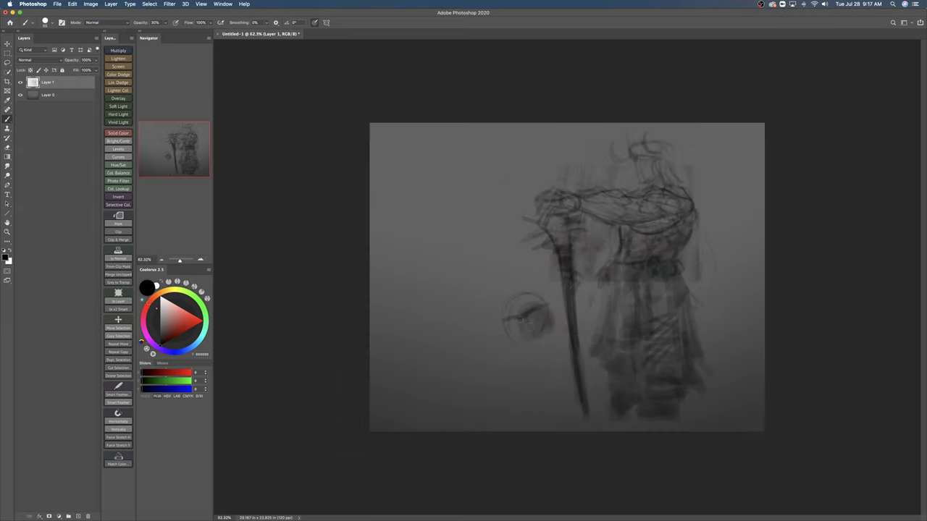
Step: Sketch a second figure's head with brow and face shading to the left of the staff
mouse_move(546, 307)
mouse_down()
mouse_move(522, 318)
mouse_move(523, 336)
mouse_move(555, 306)
mouse_up()
drag(544, 291, 562, 319)
drag(486, 313, 499, 317)
mouse_move(514, 354)
mouse_down()
mouse_move(566, 320)
mouse_move(556, 291)
mouse_move(472, 332)
mouse_move(530, 340)
mouse_move(505, 315)
mouse_up()
Step: Lasso the second figure's head, cut it to a new layer and transform it into position left of the staff
key(l)
key(super+shift+j)
key(super+t)
mouse_move(530, 255)
mouse_down()
mouse_move(518, 272)
mouse_move(524, 301)
mouse_move(556, 340)
mouse_move(576, 329)
mouse_move(567, 375)
mouse_up()
key(Return)
Step: Sketch the second figure's neck and shoulder lines and an arm curving across the staff
key(b)
drag(515, 347, 531, 358)
drag(525, 368, 547, 387)
drag(580, 343, 599, 376)
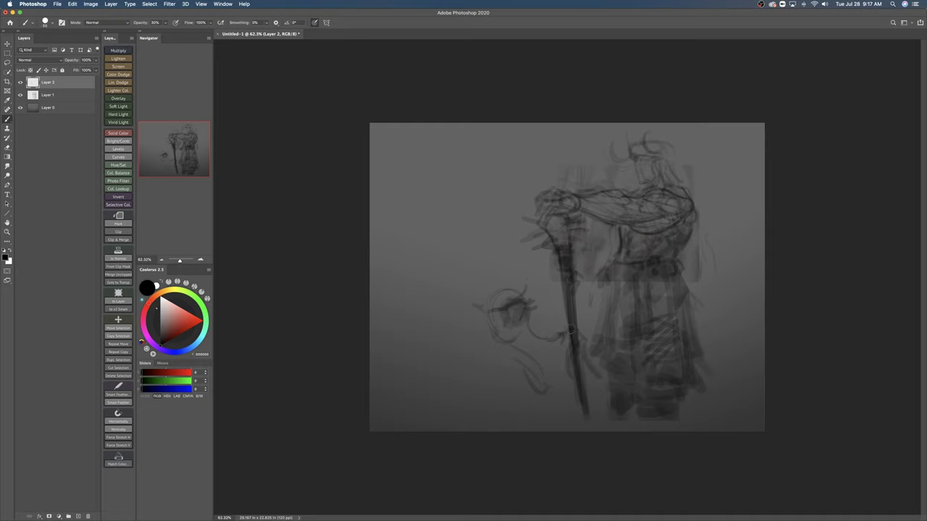
drag(568, 322, 594, 340)
drag(586, 344, 611, 399)
Step: Sketch the second figure's torso and ribbed body down to the canvas's lower edge
drag(504, 382, 528, 398)
drag(525, 397, 546, 404)
drag(510, 376, 532, 396)
mouse_move(500, 343)
mouse_down()
mouse_move(505, 398)
mouse_move(492, 434)
mouse_move(551, 407)
mouse_move(578, 431)
mouse_move(605, 429)
mouse_up()
drag(535, 411, 516, 407)
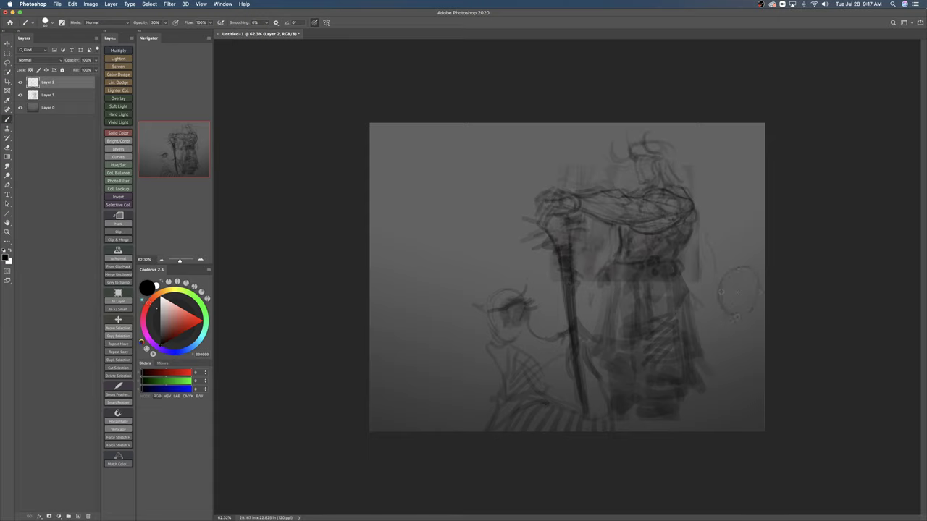
Step: Sketch another figure's head and neck near the canvas's right edge and block in its body with a larger brush
mouse_move(748, 292)
mouse_down()
mouse_move(730, 345)
mouse_move(752, 336)
mouse_move(752, 346)
mouse_up()
mouse_move(739, 349)
mouse_down()
mouse_move(727, 387)
mouse_move(776, 350)
mouse_up()
key(bracketright)
key(bracketright)
key(bracketright)
key(bracketright)
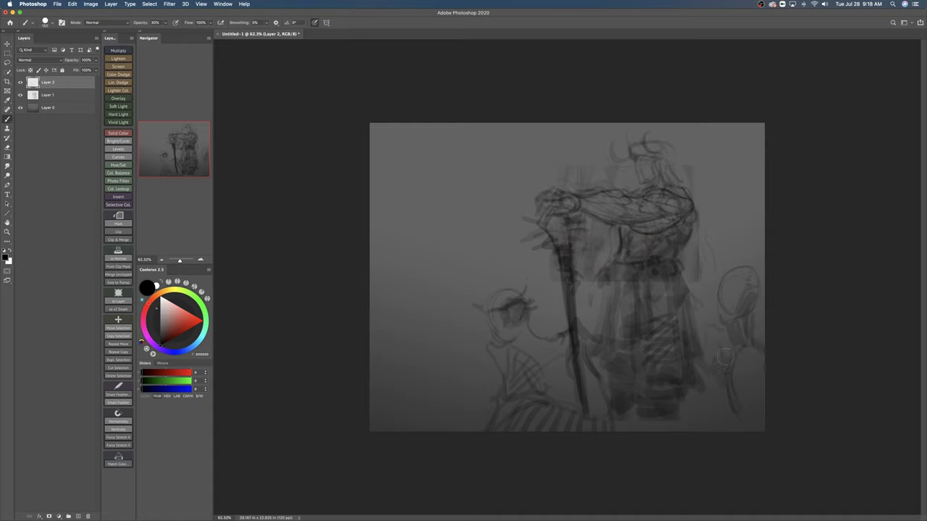
mouse_move(717, 354)
mouse_down()
mouse_move(716, 378)
mouse_move(718, 341)
mouse_move(699, 361)
mouse_move(700, 398)
mouse_move(751, 421)
mouse_move(760, 394)
mouse_move(738, 423)
mouse_move(695, 379)
mouse_move(687, 423)
mouse_up()
Step: Draw vertical strokes between the skirt and the right-hand figure with a smaller brush, and enlarge the brush again
key(bracketleft)
key(bracketleft)
key(bracketleft)
key(bracketleft)
key(bracketleft)
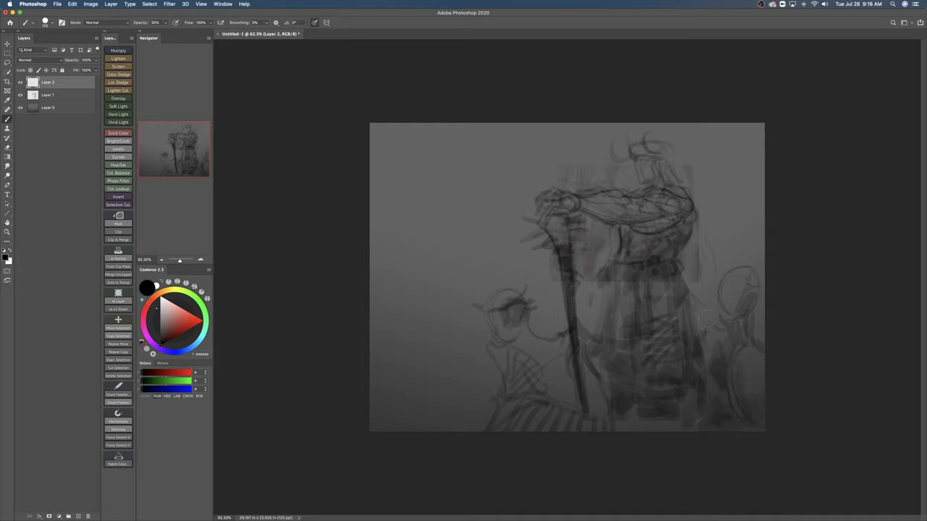
mouse_move(697, 316)
mouse_down()
mouse_move(709, 332)
mouse_move(683, 339)
mouse_move(704, 424)
mouse_up()
key(bracketright)
key(bracketright)
key(bracketright)
key(bracketright)
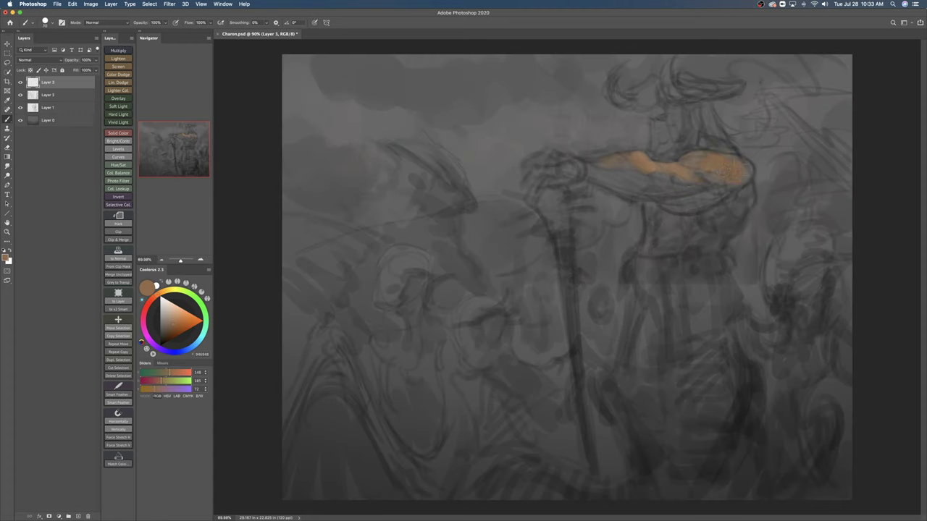
Step: Pick a dark brown and paint the underside of the outstretched arm and the torso below it
click(170, 333)
key(bracketleft)
key(bracketleft)
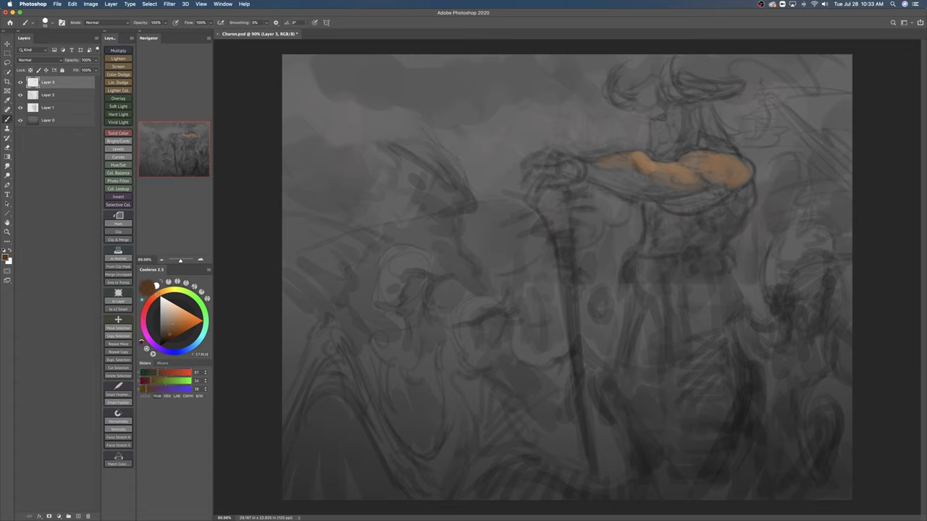
key(bracketright)
mouse_move(587, 175)
mouse_down()
mouse_move(694, 212)
mouse_move(703, 197)
mouse_move(746, 191)
mouse_move(716, 230)
mouse_move(683, 240)
mouse_up()
key(bracketright)
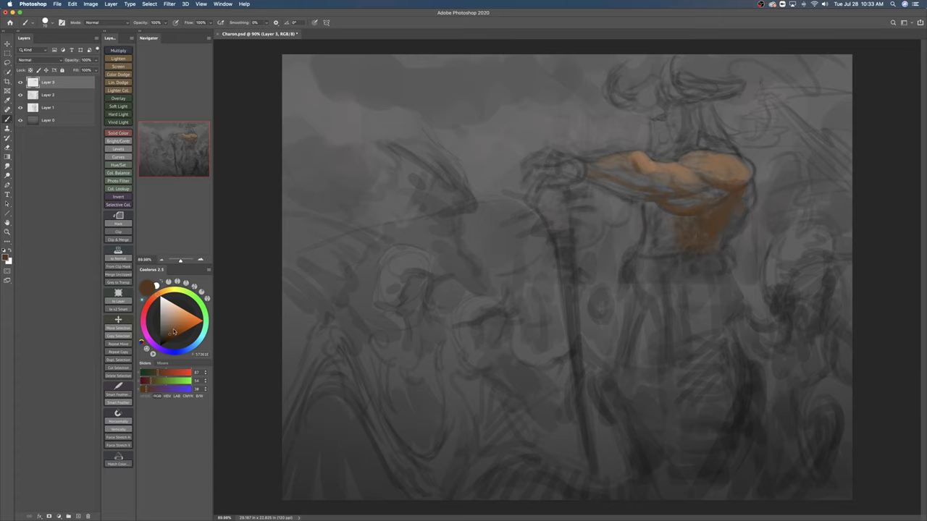
Step: Deepen the shadow beneath the upper arm in very dark brown and shade the forearm's underside in medium brown
click(165, 341)
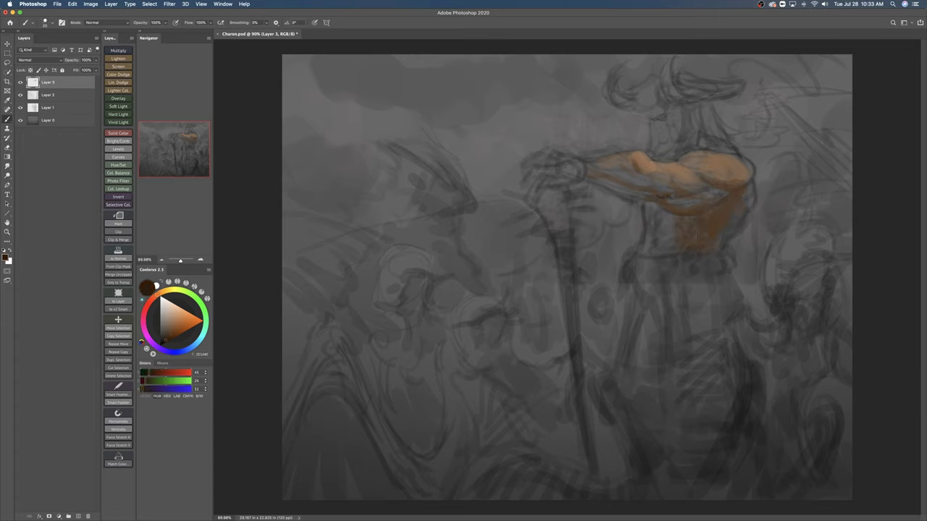
mouse_move(651, 201)
mouse_down()
mouse_move(715, 208)
mouse_move(680, 216)
mouse_move(713, 211)
mouse_up()
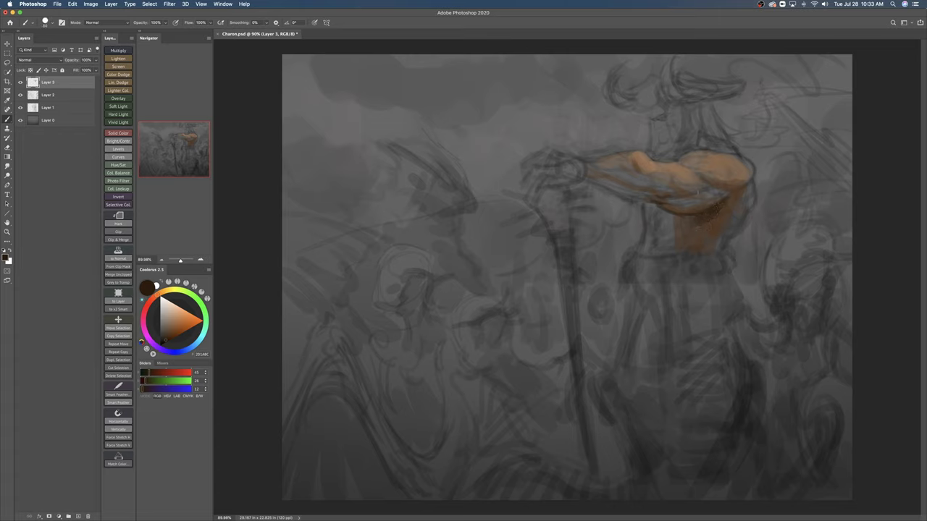
key(bracketleft)
key(bracketleft)
click(168, 338)
key(bracketright)
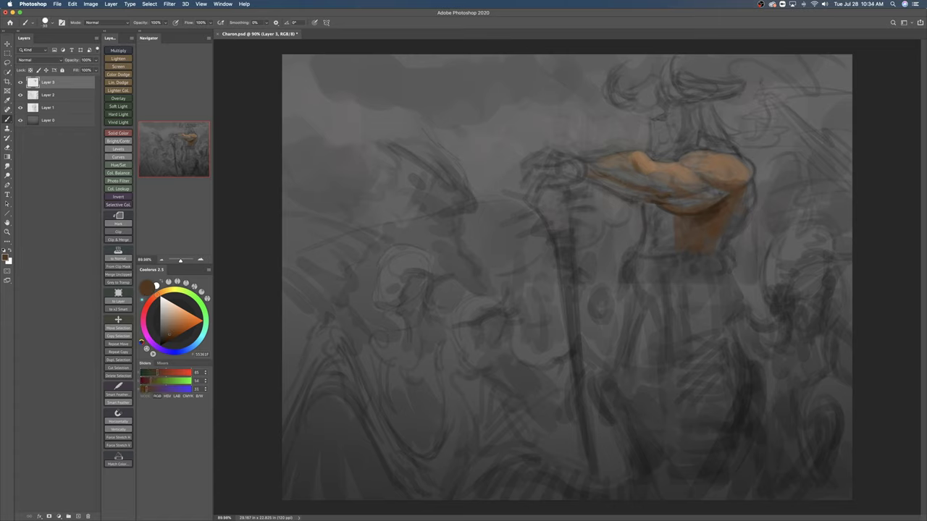
mouse_move(651, 195)
mouse_down()
mouse_move(596, 183)
mouse_move(616, 184)
mouse_up()
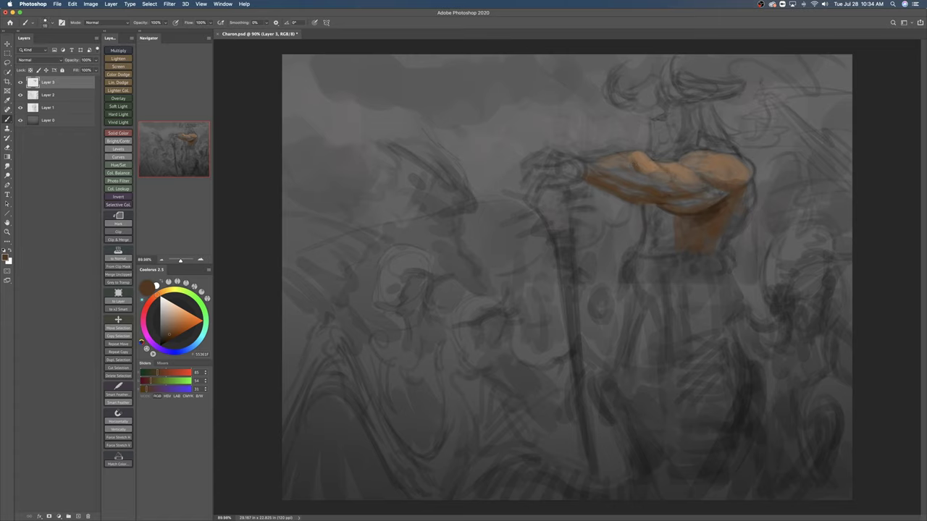
Step: Sample skin tones from the arm and blend light and shadow around the forearm muscle near the elbow
alt+click(641, 161)
key(bracketright)
mouse_move(653, 159)
mouse_down()
mouse_move(661, 167)
mouse_move(654, 178)
mouse_up()
alt+click(656, 174)
key(bracketleft)
key(bracketright)
mouse_move(653, 175)
mouse_down()
mouse_move(664, 182)
mouse_move(641, 173)
mouse_up()
Step: Sample the lighter orange skin tone and paint it over the middle of the forearm with a larger brush
key(bracketright)
alt+click(637, 163)
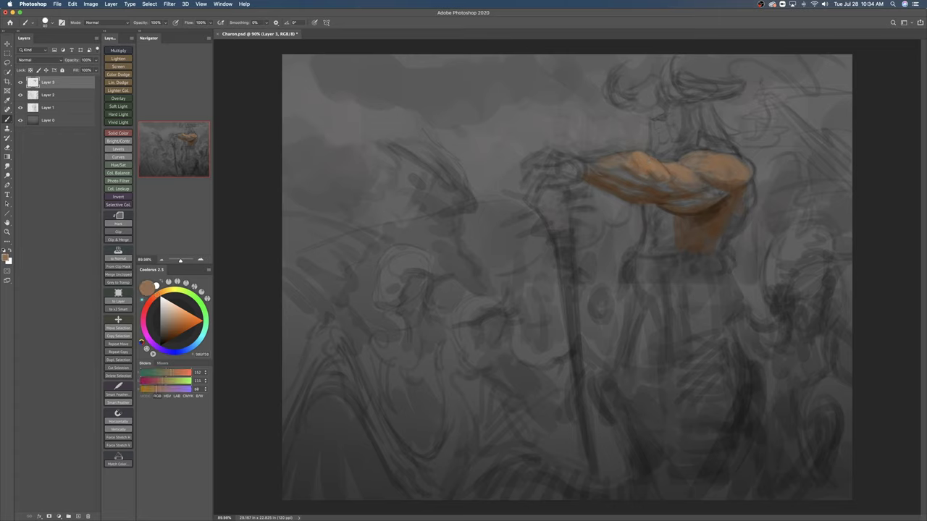
key(e)
key(b)
drag(616, 168, 632, 178)
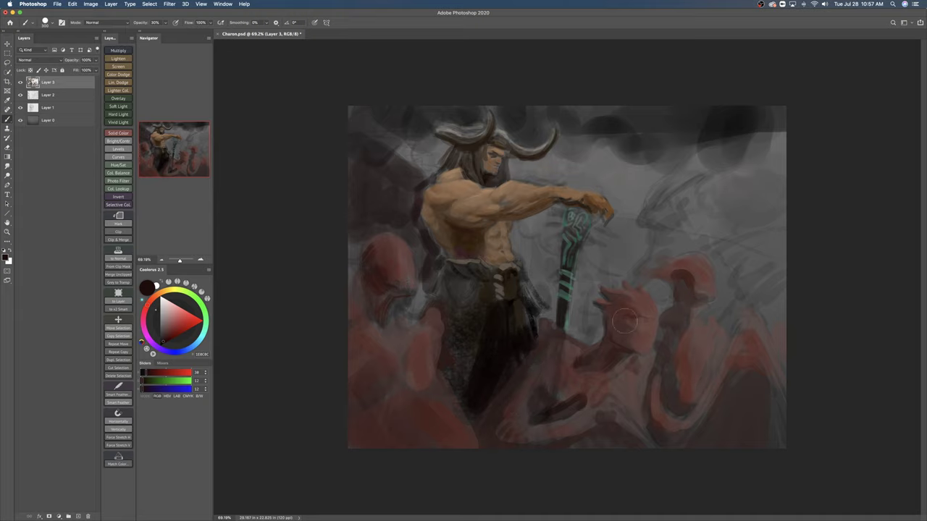
Step: Copy the whole merged image and paste it as a new layer on top
key(super+a)
key(super+shift+c)
key(super+v)
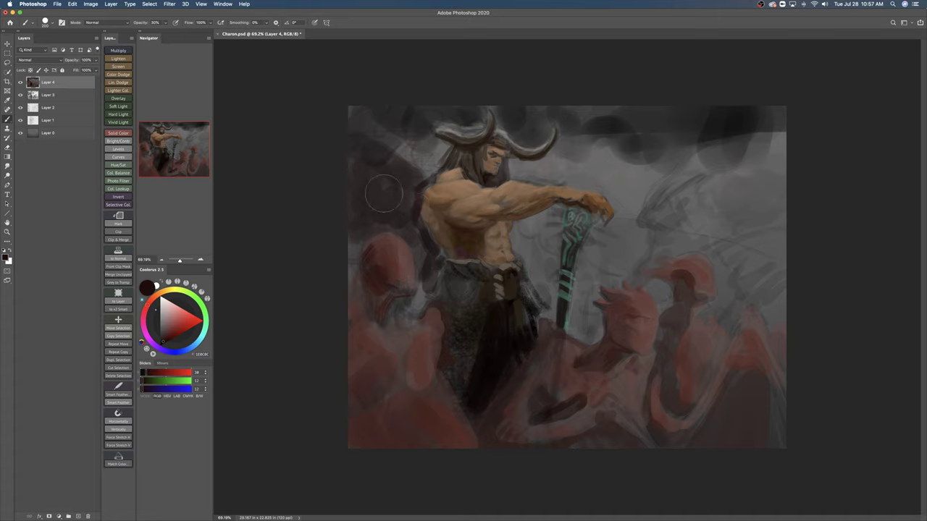
Step: Brush dark tones into the background behind the horned figure and around the red figures on the right
mouse_move(466, 132)
mouse_down()
mouse_move(443, 145)
mouse_move(419, 140)
mouse_up()
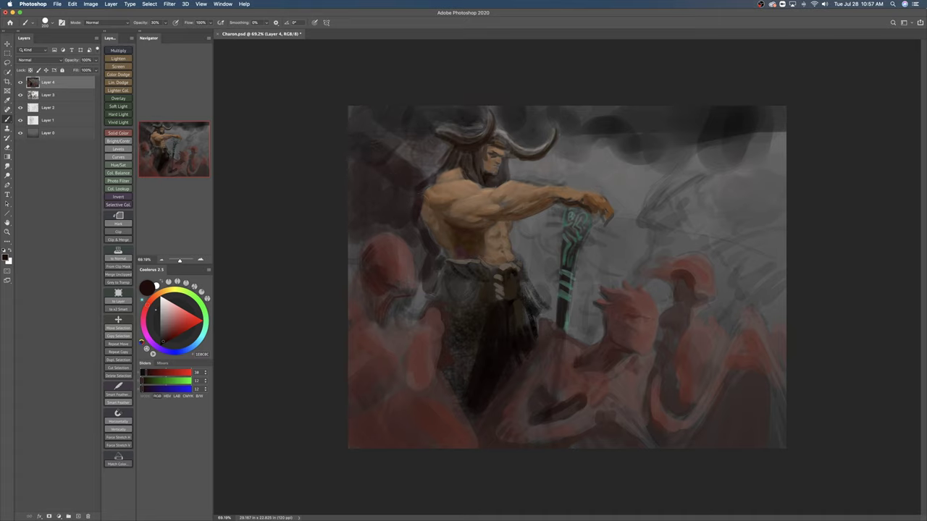
drag(651, 240, 701, 221)
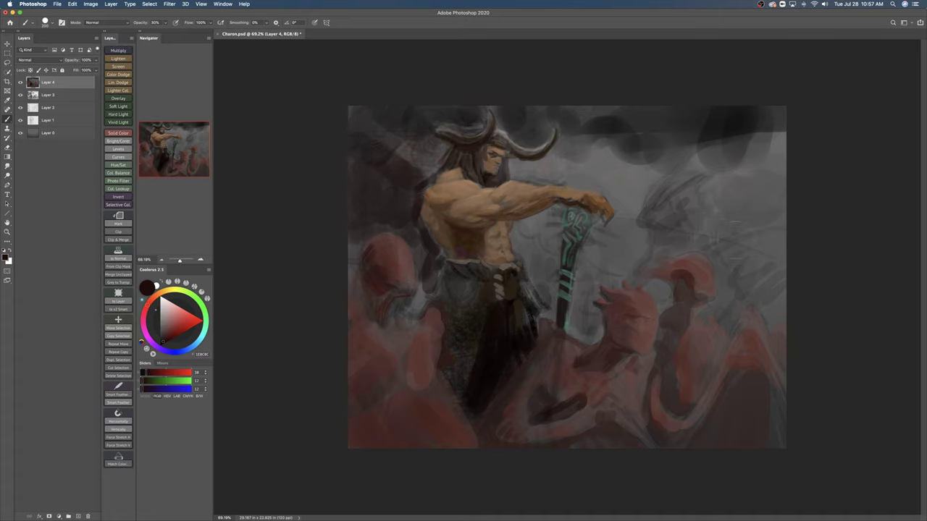
mouse_move(692, 297)
mouse_down()
mouse_move(780, 289)
mouse_move(680, 283)
mouse_up()
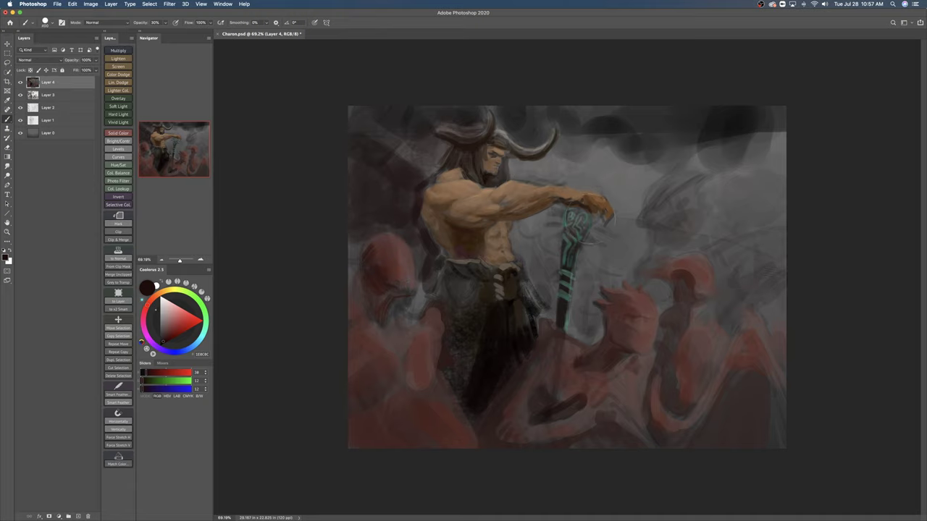
Step: Set the brush to Linear Dodge (Add) at 20% opacity with a muted red colour and adjust its size
shift+right_click(593, 221)
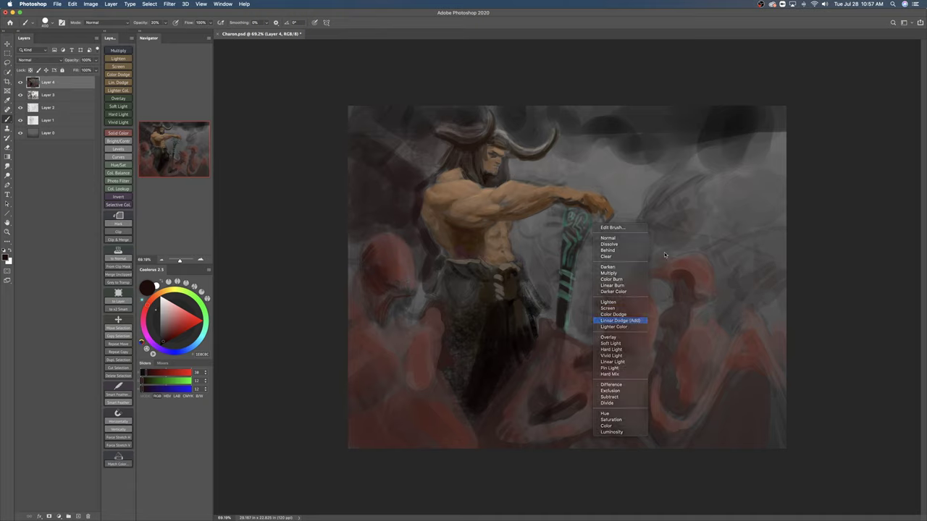
click(611, 322)
key(2)
click(168, 326)
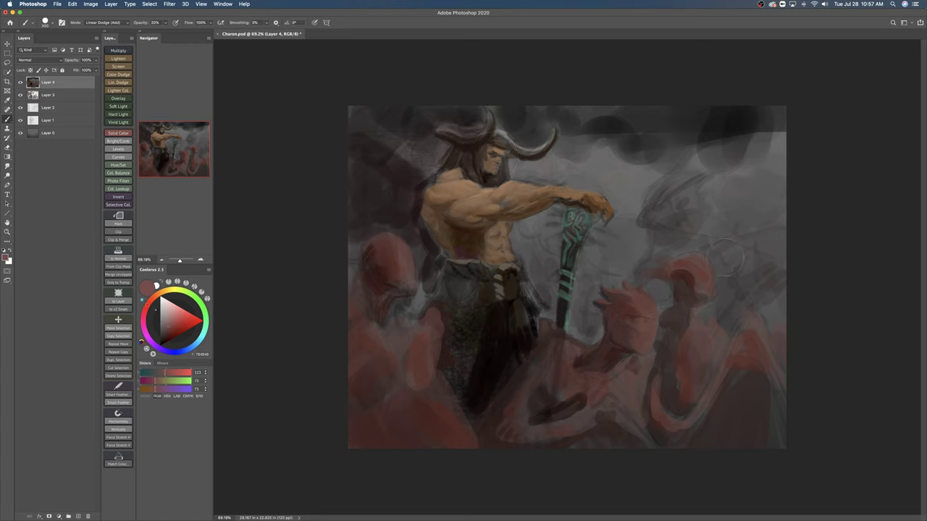
key([)
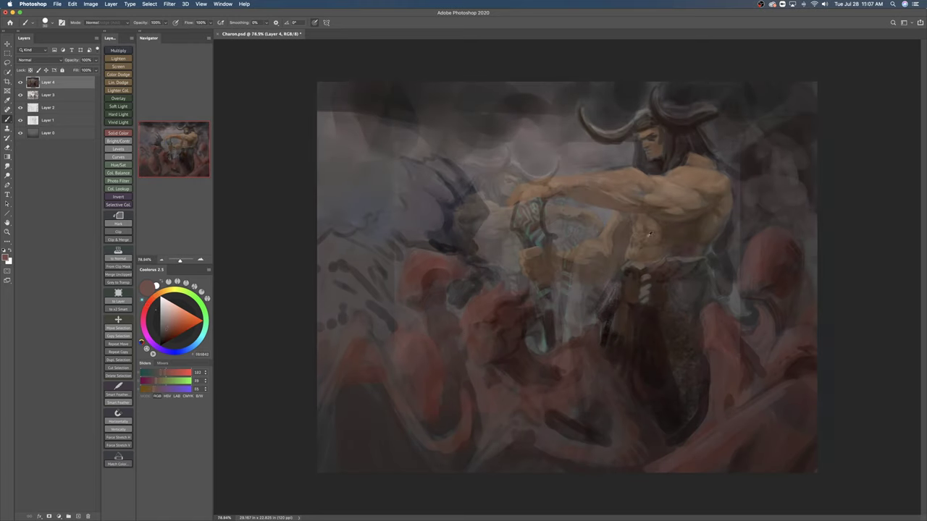
Step: Sample skin tones from the horned figure's torso and refine the abdomen shading
alt+click(628, 267)
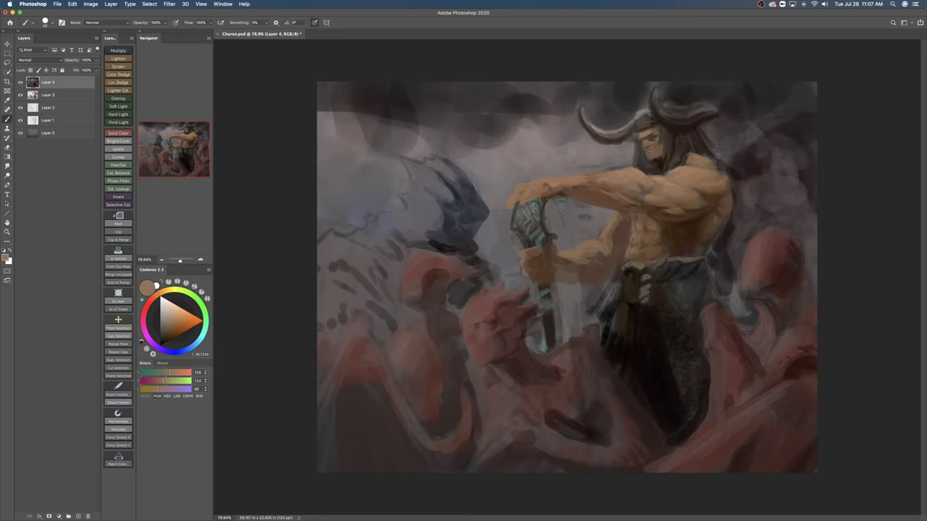
alt+click(664, 238)
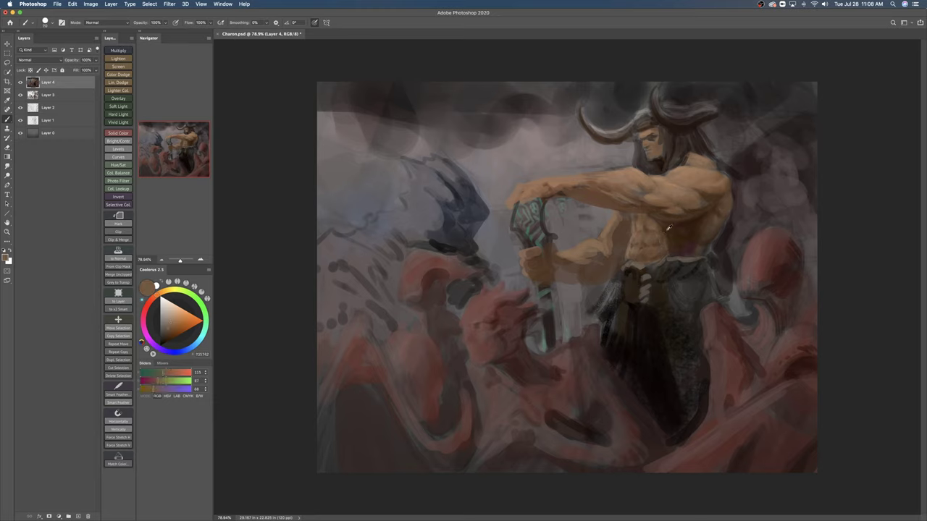
alt+click(667, 229)
Step: Pick a dark brown and paint the shadow along the underside of the lower forearm
alt+click(599, 267)
click(166, 338)
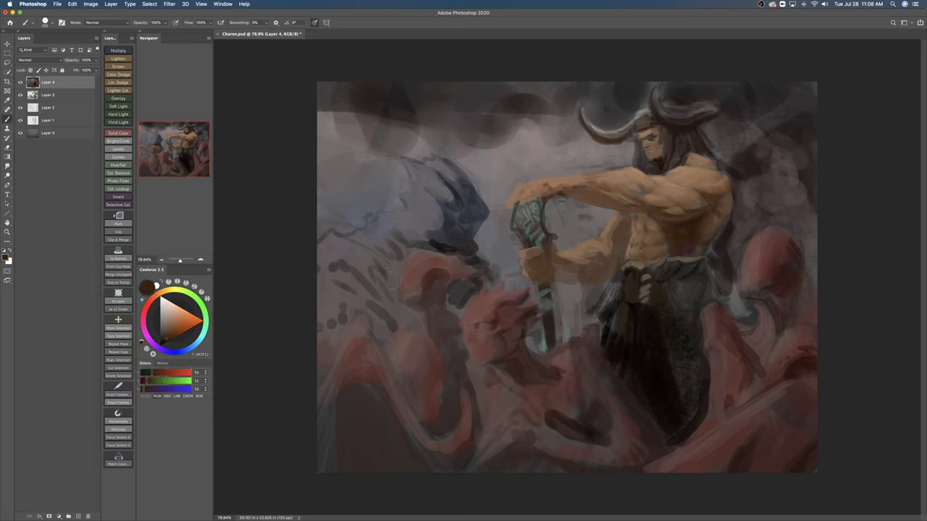
drag(557, 268, 589, 279)
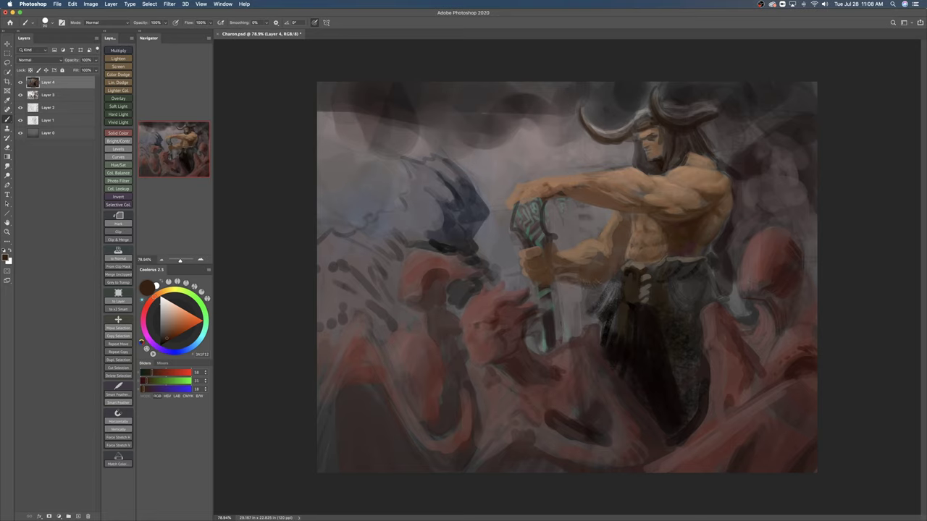
Step: Sample skin and background tones around the lower arm and refine its forearm and elbow contour
alt+click(594, 273)
alt+click(587, 291)
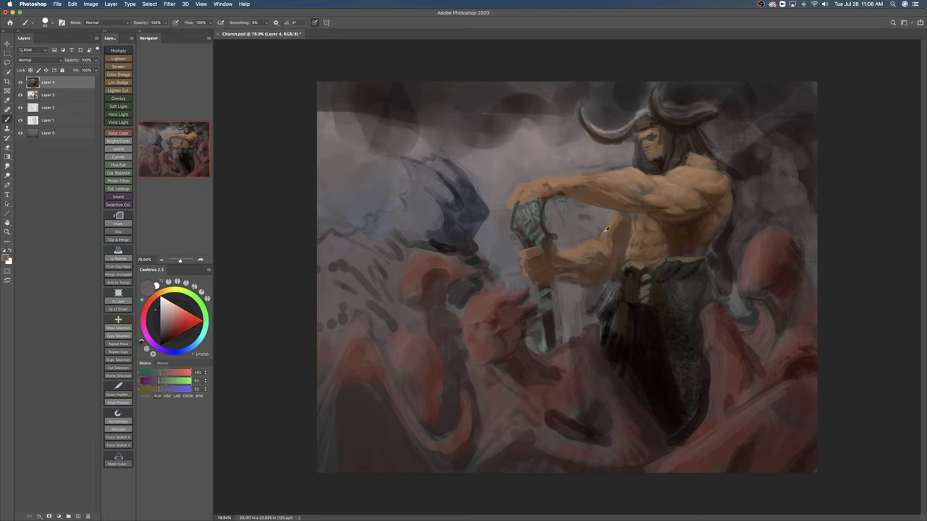
alt+click(601, 267)
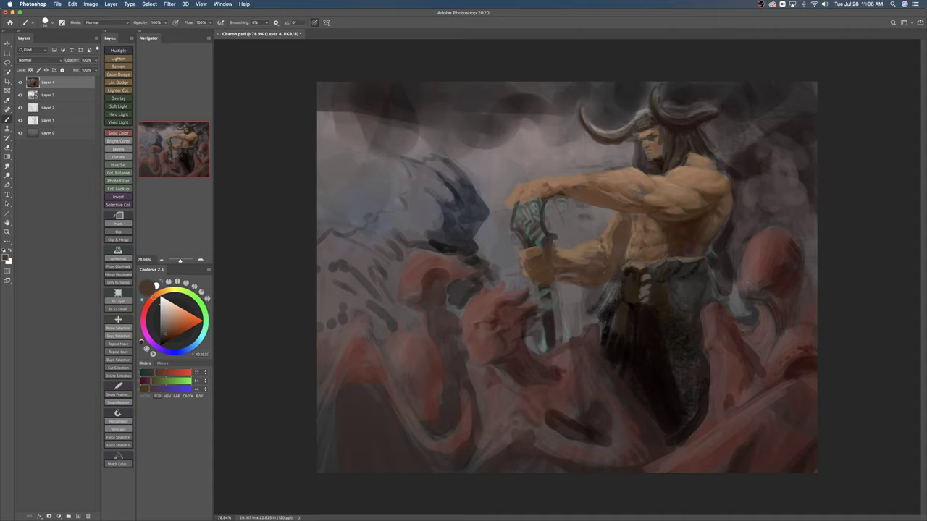
alt+click(577, 263)
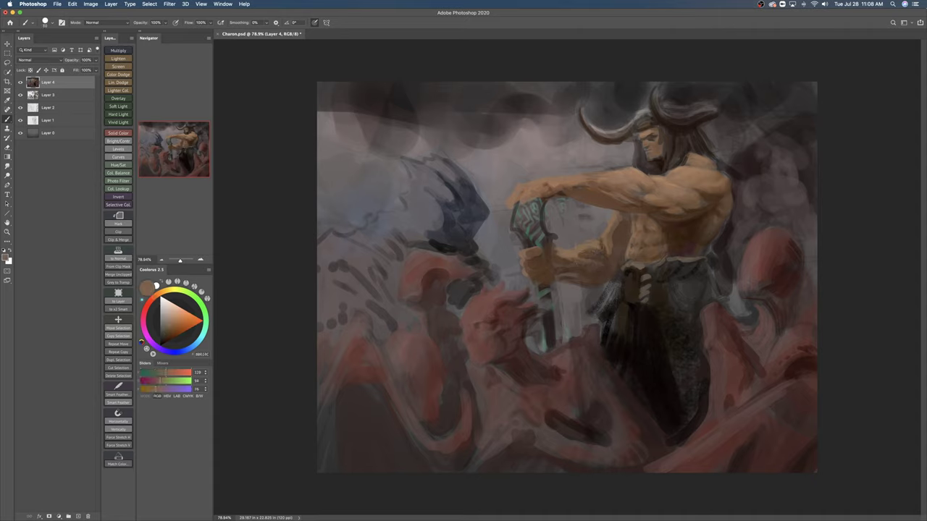
Step: Repaint the upper part of the lower arm near the torso, sample its surroundings and enlarge the brush
alt+click(614, 256)
mouse_move(614, 225)
mouse_down()
mouse_move(609, 251)
mouse_move(610, 236)
mouse_up()
alt+click(604, 232)
key(])
key(])
key(])
key(])
key(])
key(])
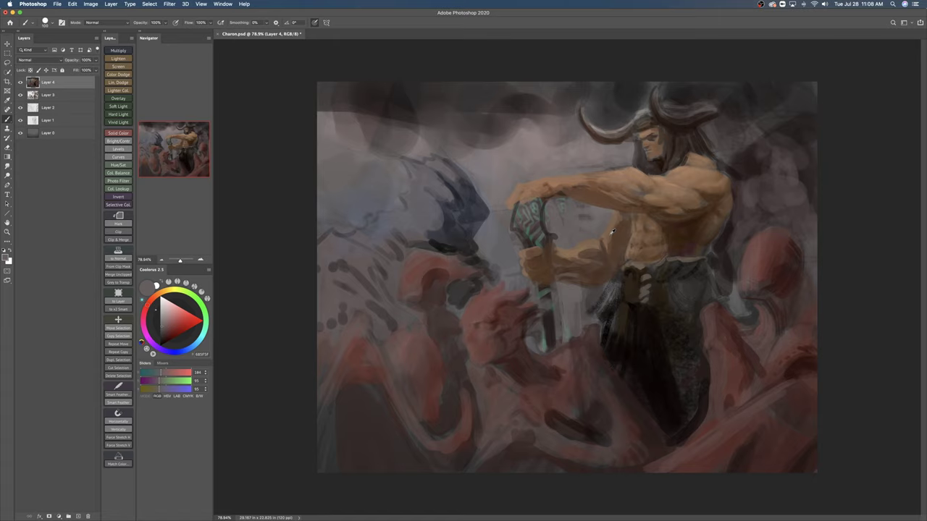
Step: Sample a dark brown from the torso and shade the underside of the outstretched upper forearm
alt+click(611, 231)
alt+click(680, 230)
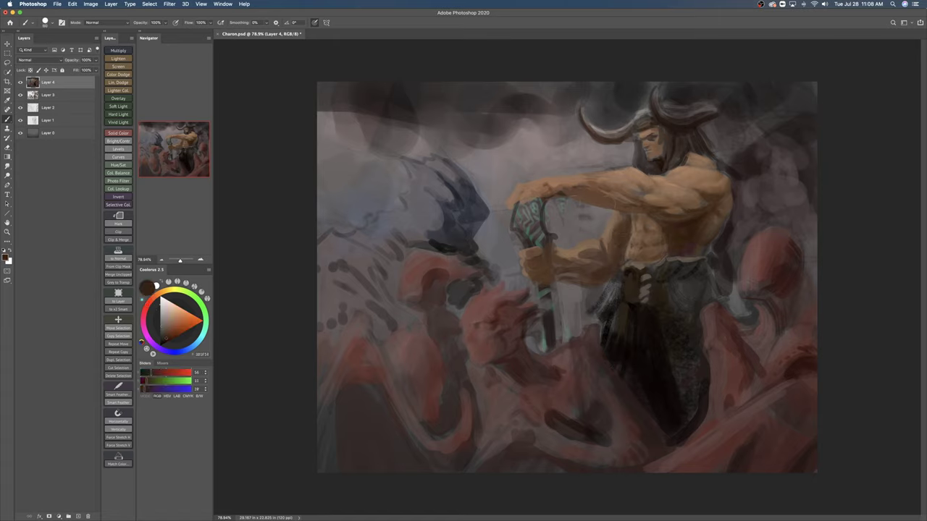
key(])
mouse_move(546, 196)
mouse_down()
mouse_move(568, 191)
mouse_move(629, 210)
mouse_move(599, 206)
mouse_up()
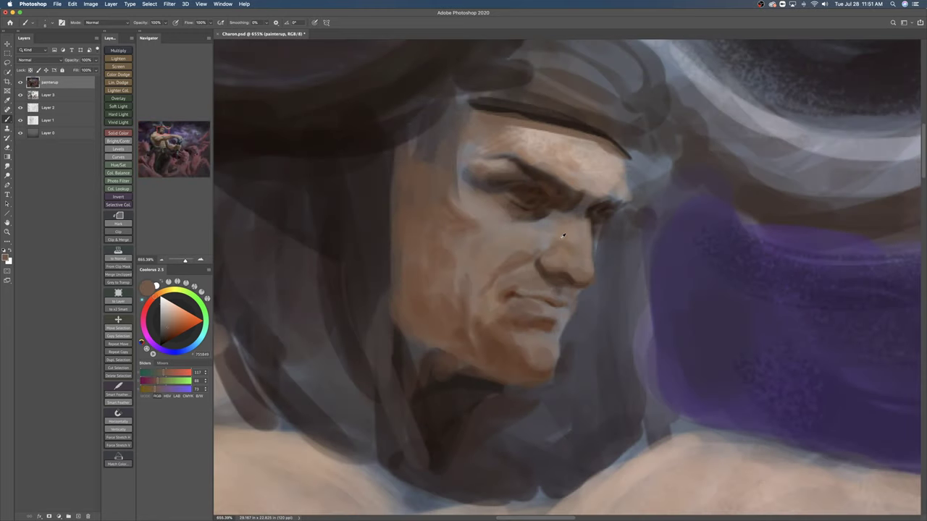
Step: Sample skin tones from the cheek and nose, pick a dark brown and reduce the brush size
alt+click(499, 243)
key([)
key([)
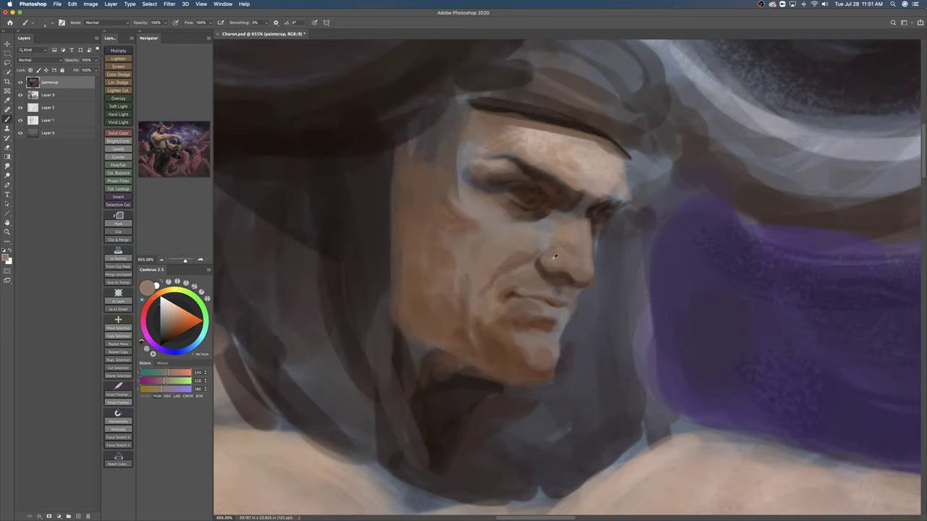
alt+click(555, 270)
alt+click(577, 274)
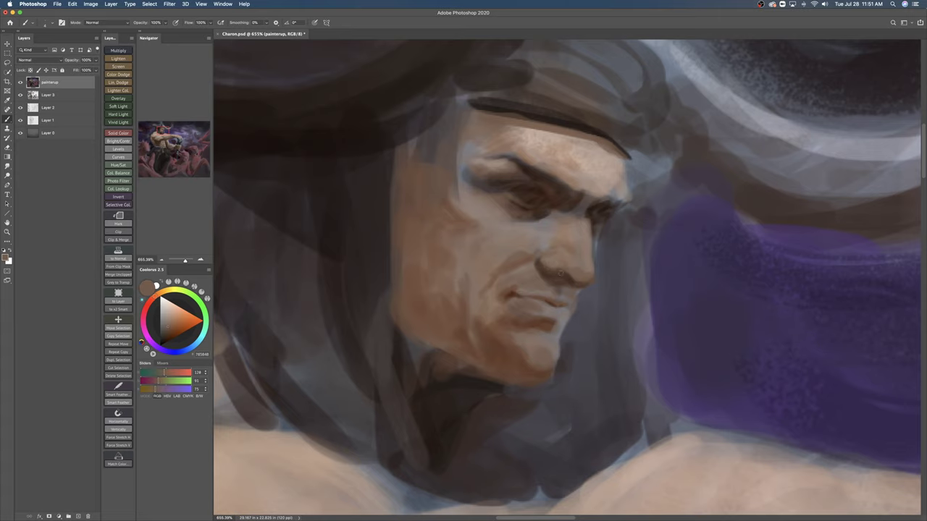
alt+click(559, 277)
click(166, 338)
key([)
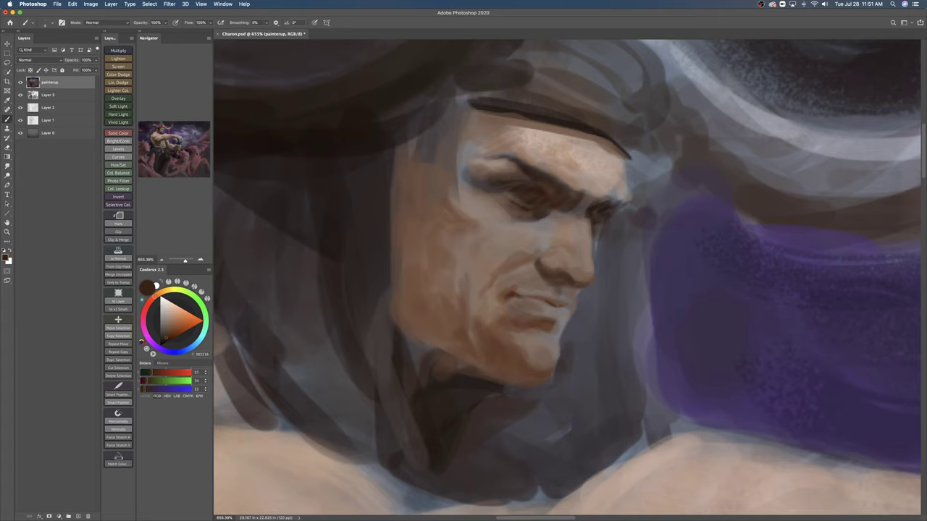
Step: Paint dark brown shadow along the underside of the nose and define the nostril
scroll(507, 246, up, 5)
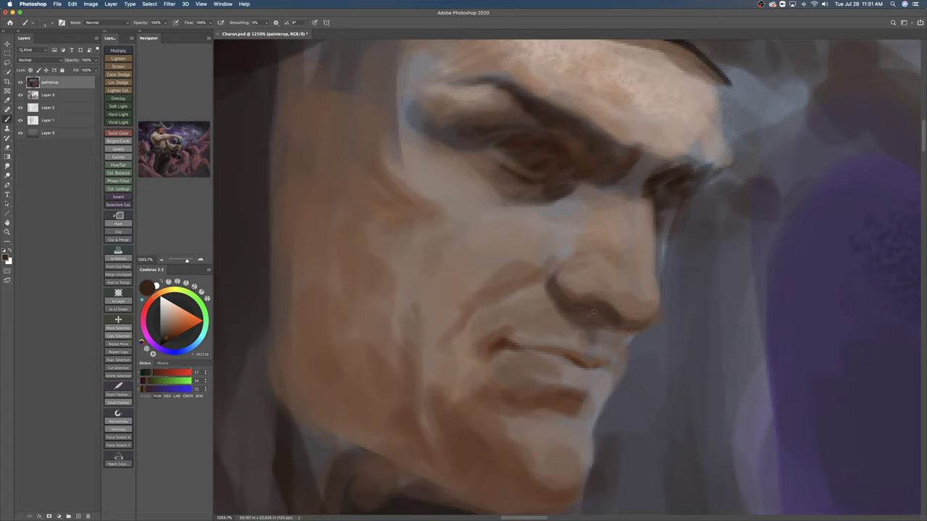
key(])
key(])
mouse_move(550, 300)
mouse_down()
mouse_move(606, 328)
mouse_move(651, 322)
mouse_up()
key([)
key(super+z)
drag(596, 293, 598, 307)
scroll(598, 308, down, 2)
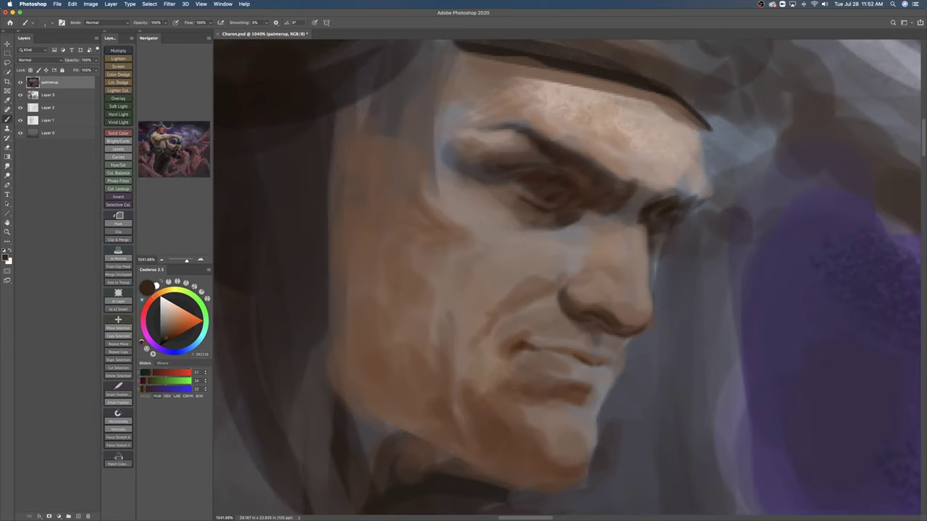
Step: Pick a medium skin brown and blend it over the upper cheek beside the near eye
drag(165, 324, 178, 333)
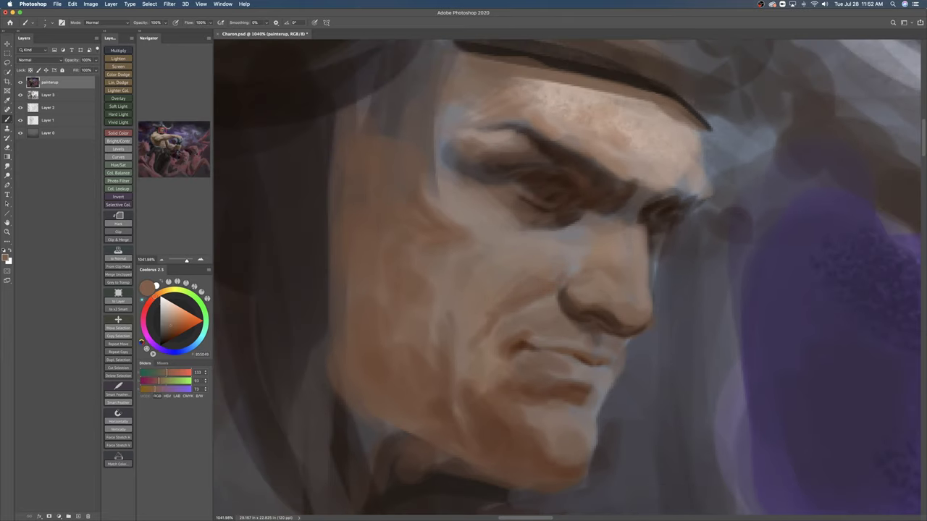
drag(444, 198, 473, 224)
key(z)
drag(472, 304, 435, 303)
drag(461, 209, 471, 210)
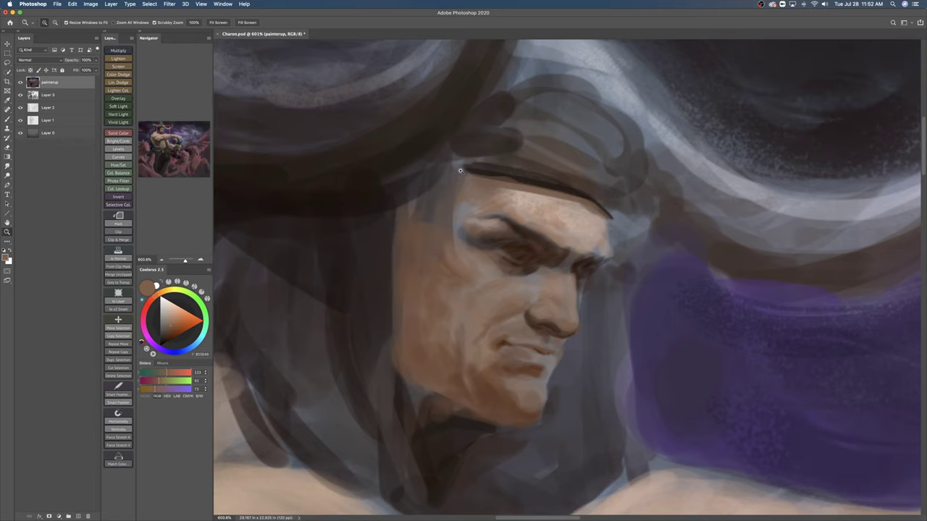
drag(463, 318, 491, 316)
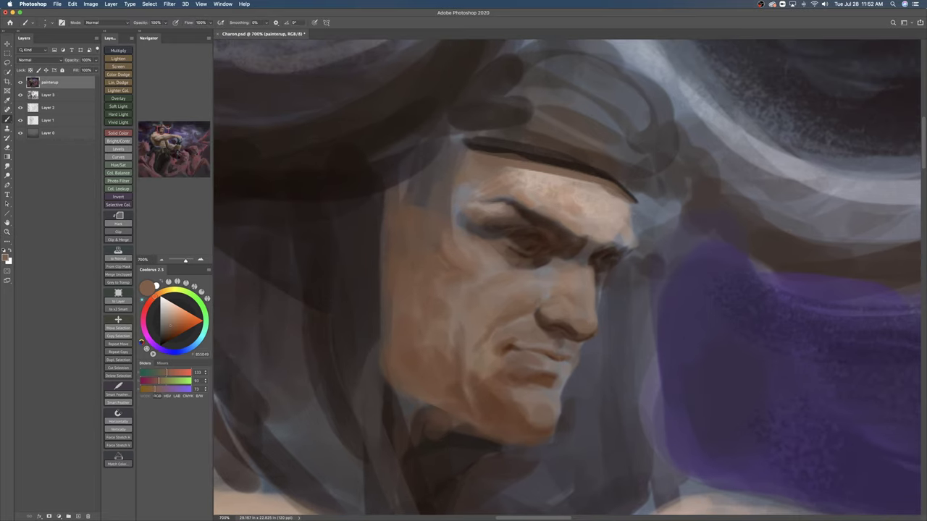
Step: Sample the cheek tone, pick a dark reddish brown and dab a shadow at the ear
alt+click(441, 315)
drag(531, 286, 511, 294)
click(169, 337)
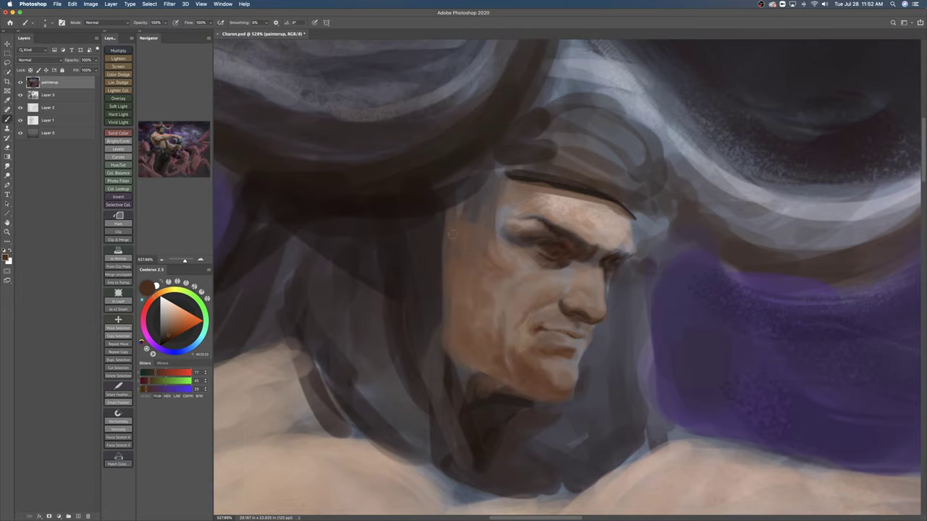
mouse_move(469, 255)
mouse_down()
mouse_move(480, 266)
mouse_move(465, 255)
mouse_up()
scroll(472, 259, down, 2)
Step: Try a brush preset from the Current Vibes group and switch to a soft textured one from the same group
right_click(472, 259)
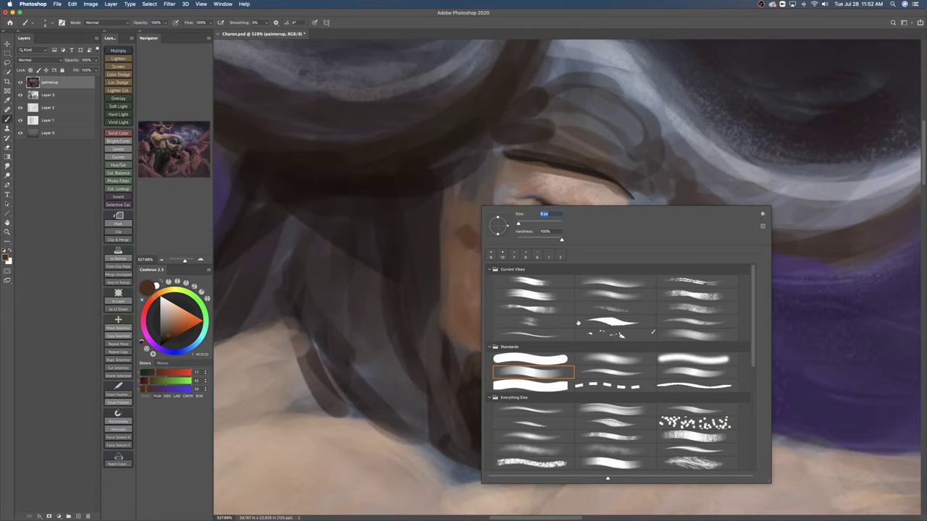
double_click(534, 320)
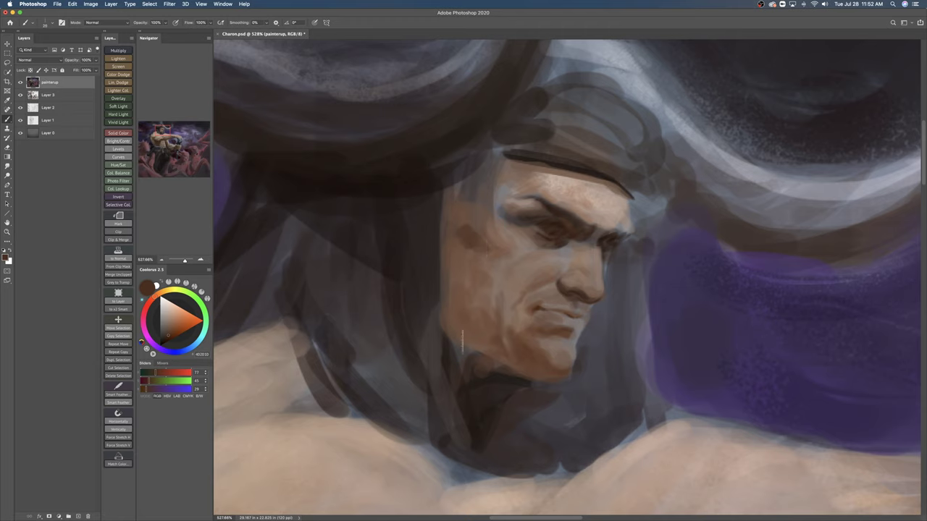
drag(521, 276, 501, 278)
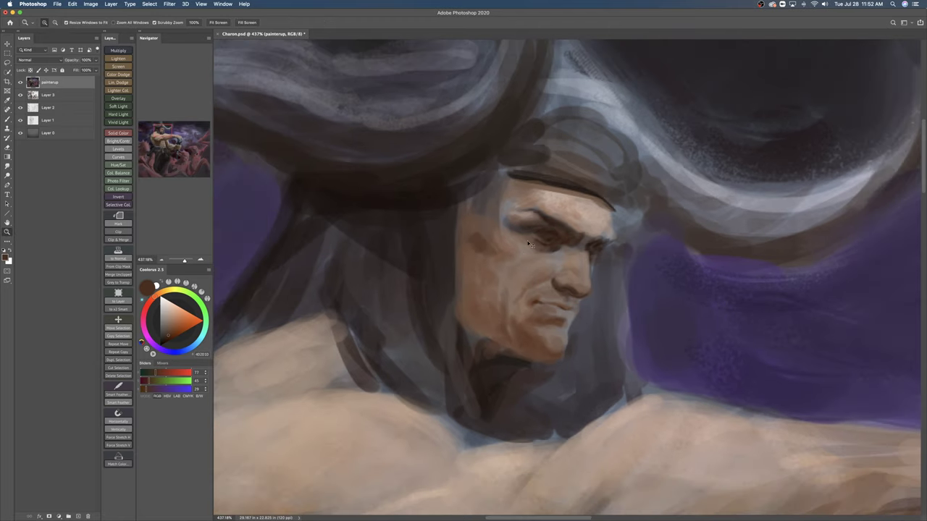
key(b)
right_click(496, 259)
double_click(708, 360)
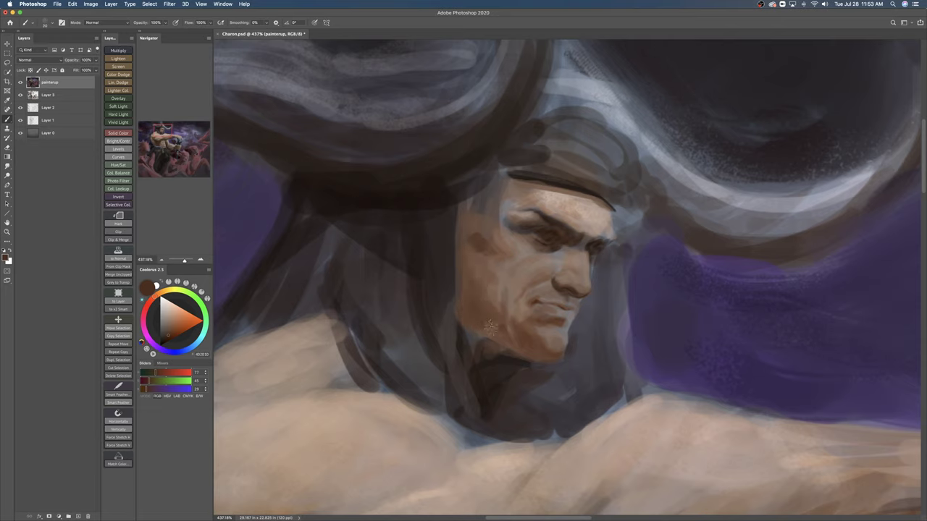
Step: Pick a near-black brown, adjust the brush size and shade the rear jaw and the neck beneath it
click(165, 340)
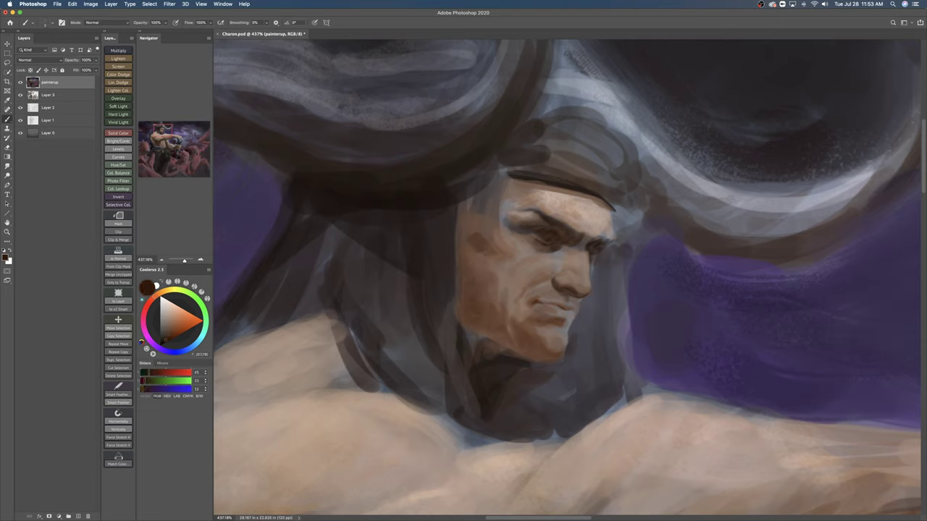
key(bracketright)
key(bracketright)
mouse_move(473, 314)
mouse_down()
mouse_move(454, 293)
mouse_move(492, 327)
mouse_move(483, 340)
mouse_move(466, 323)
mouse_move(492, 372)
mouse_up()
key(bracketleft)
key(bracketleft)
key(bracketright)
key(bracketright)
key(bracketright)
super+drag(510, 323, 500, 325)
scroll(565, 235, up, 1)
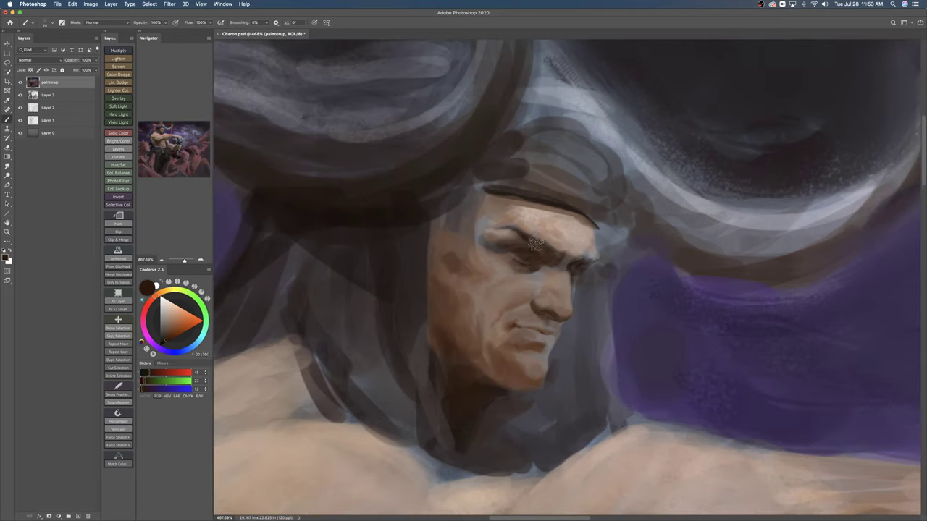
Step: Switch to a soft brush from the Standards group and darken the far eyebrow and eye socket
right_click(574, 235)
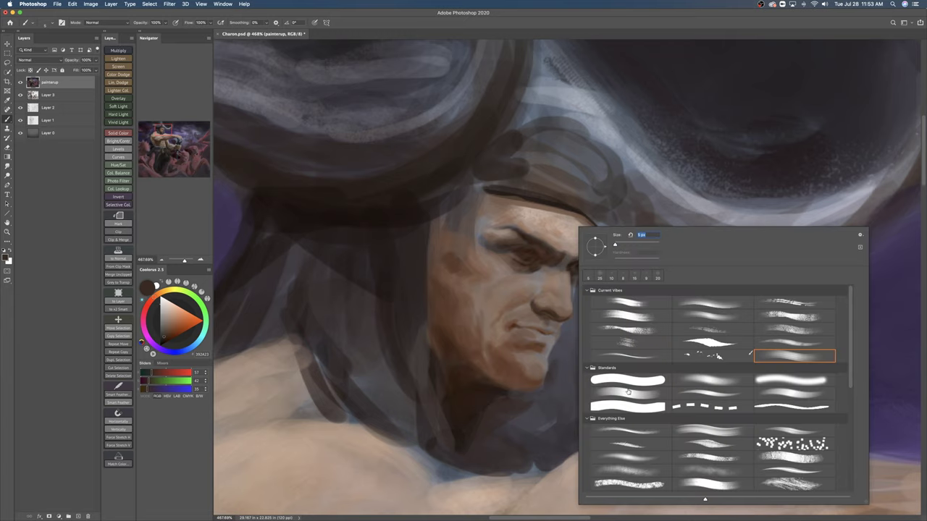
double_click(627, 392)
super+drag(479, 282, 496, 281)
drag(617, 256, 640, 254)
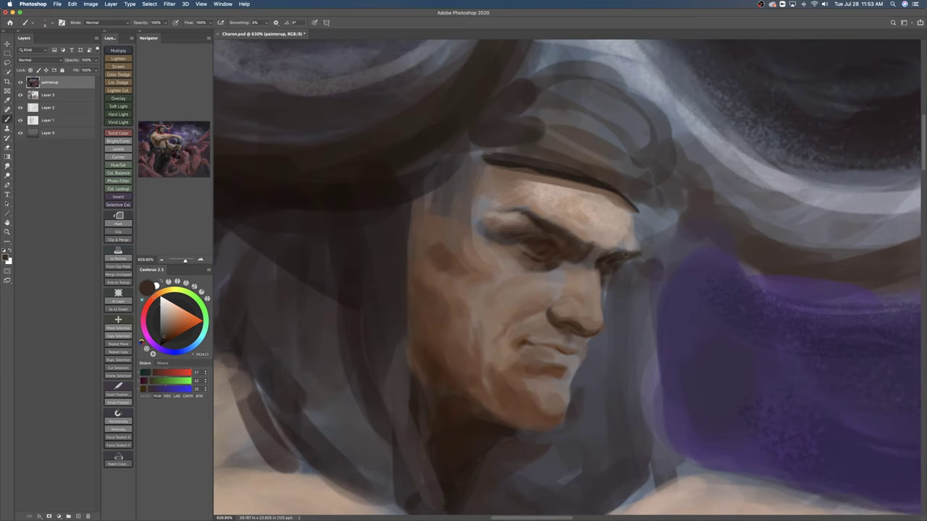
Step: Sample a light skin tone from the forehead and paint highlights along the bridge and tip of the nose
alt+click(620, 233)
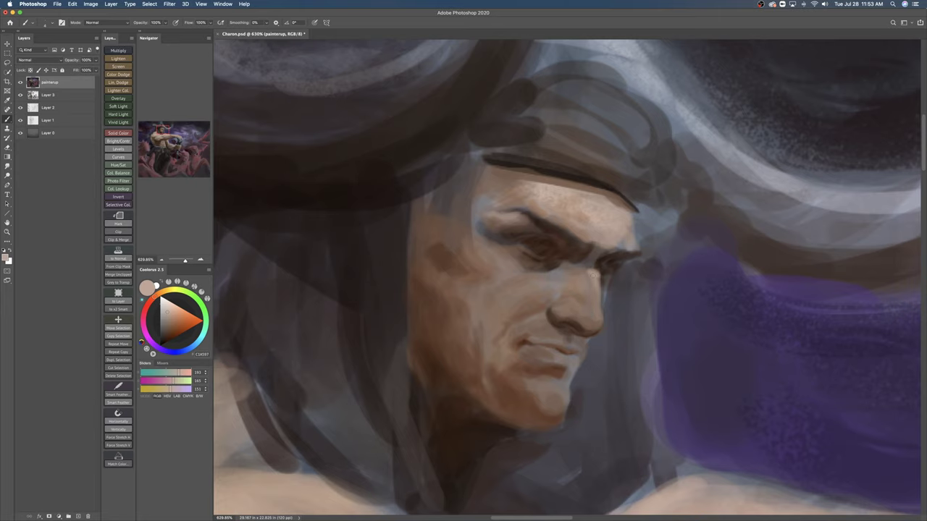
key(super+y)
key(super+y)
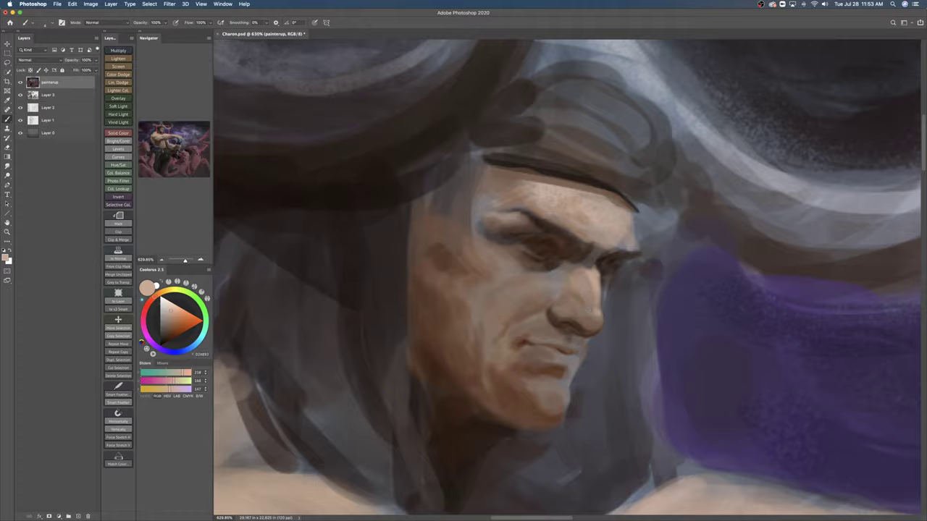
key(z)
drag(595, 315, 574, 327)
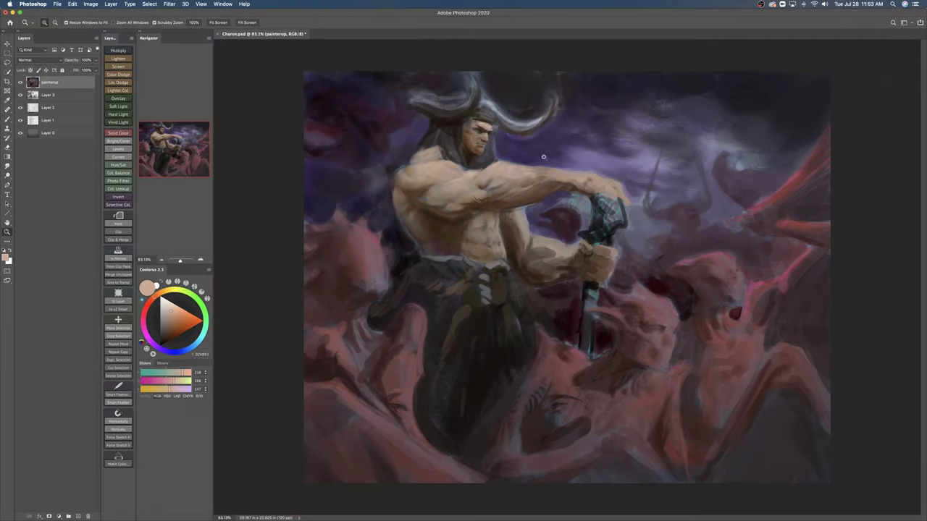
drag(481, 118, 540, 119)
key(b)
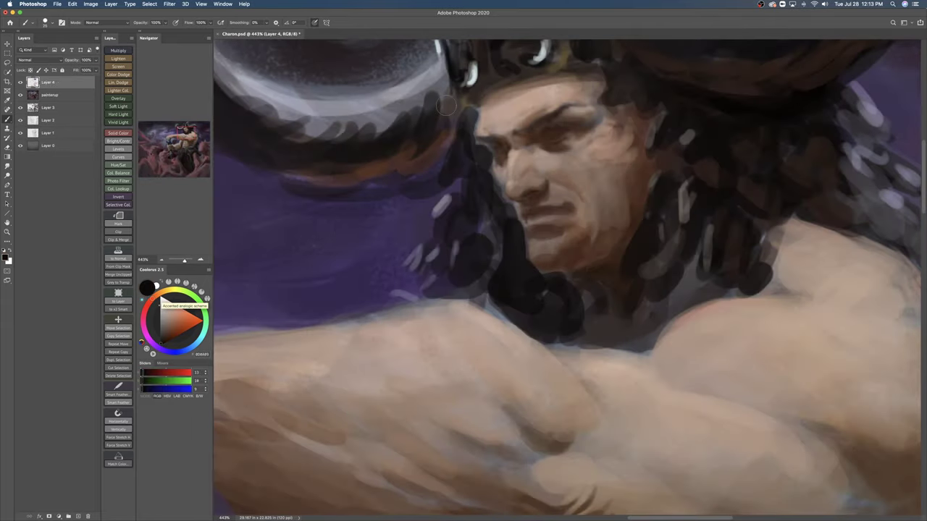
Step: Paint black locks of hair around both sides of the face on Layer 4
drag(446, 106, 501, 207)
drag(551, 235, 544, 236)
mouse_move(664, 145)
mouse_down()
mouse_move(728, 123)
mouse_move(774, 167)
mouse_up()
Step: Pick a near-black brown and darken the lids around the near eye
alt+click(539, 189)
drag(200, 332, 165, 343)
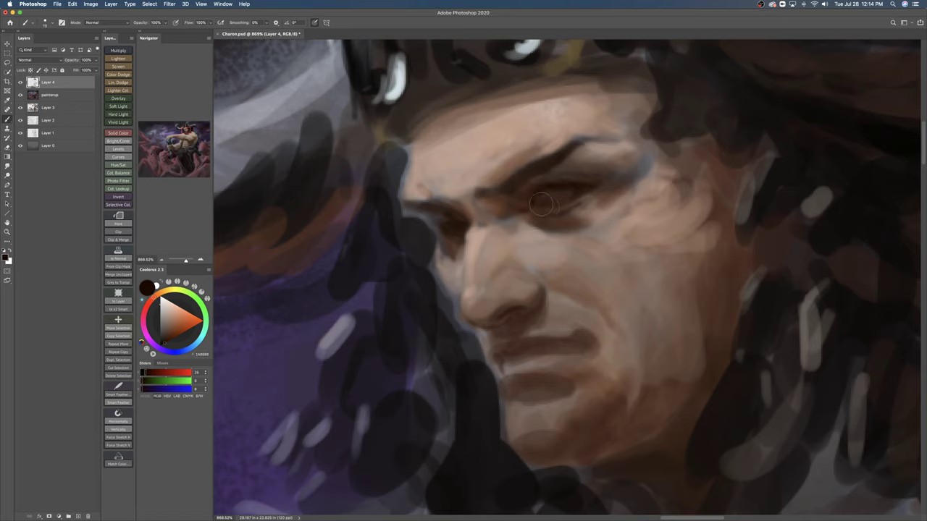
mouse_move(564, 210)
mouse_down()
mouse_move(488, 210)
mouse_move(577, 206)
mouse_up()
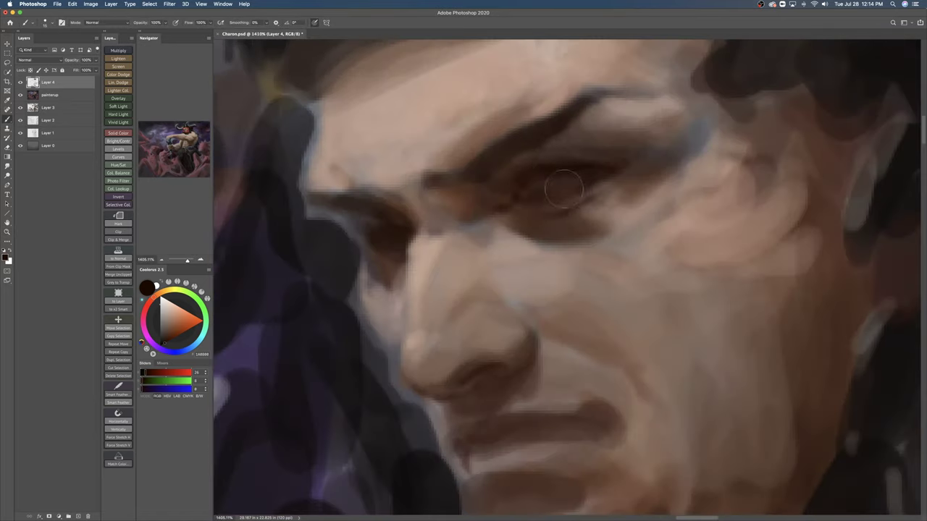
Step: Pick a muted olive grey, shrink the brush and paint the eyeball of the near eye
alt+click(472, 190)
click(162, 293)
drag(165, 332, 162, 325)
key(bracketleft)
key(bracketleft)
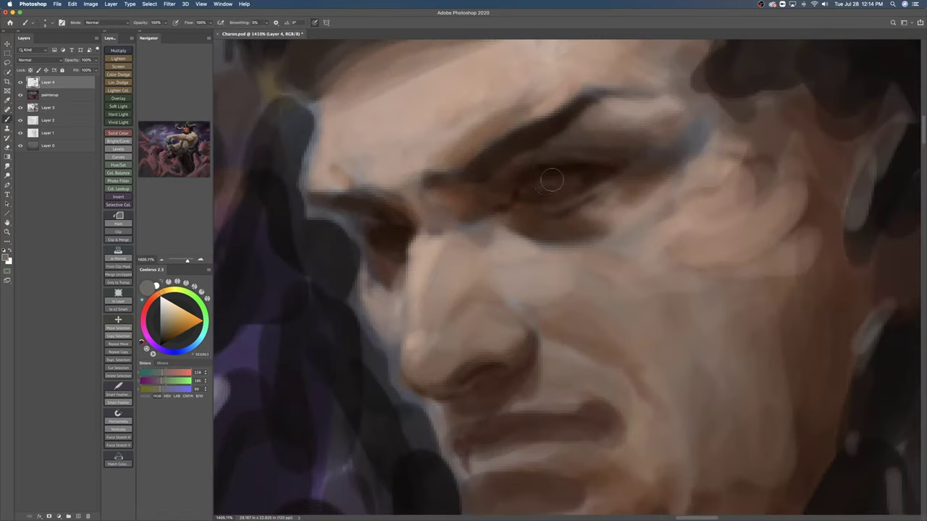
mouse_move(551, 179)
mouse_down()
mouse_move(572, 179)
mouse_move(571, 192)
mouse_move(577, 177)
mouse_move(543, 193)
mouse_move(559, 179)
mouse_move(565, 197)
mouse_move(472, 253)
mouse_up()
Step: Pick a pale yellow and paint a bright glow inside the near eye
click(170, 308)
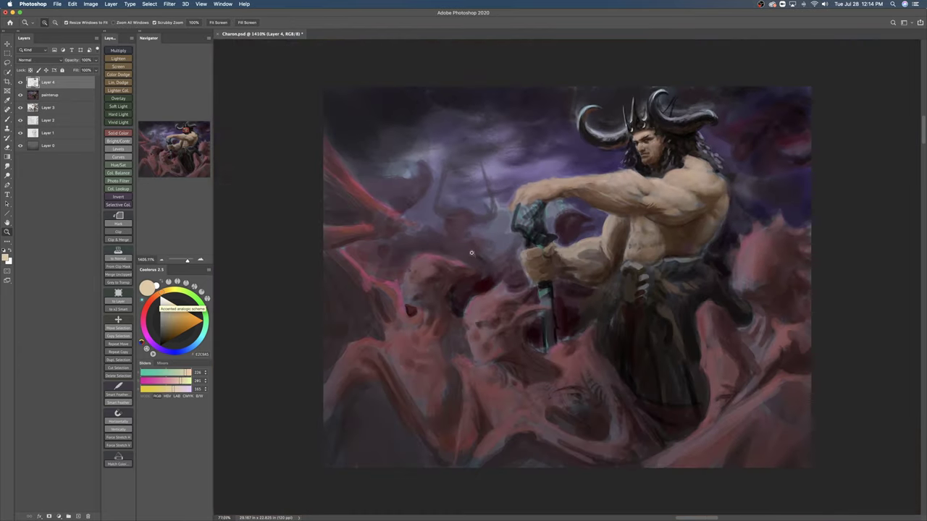
key(super+z)
drag(649, 142, 737, 143)
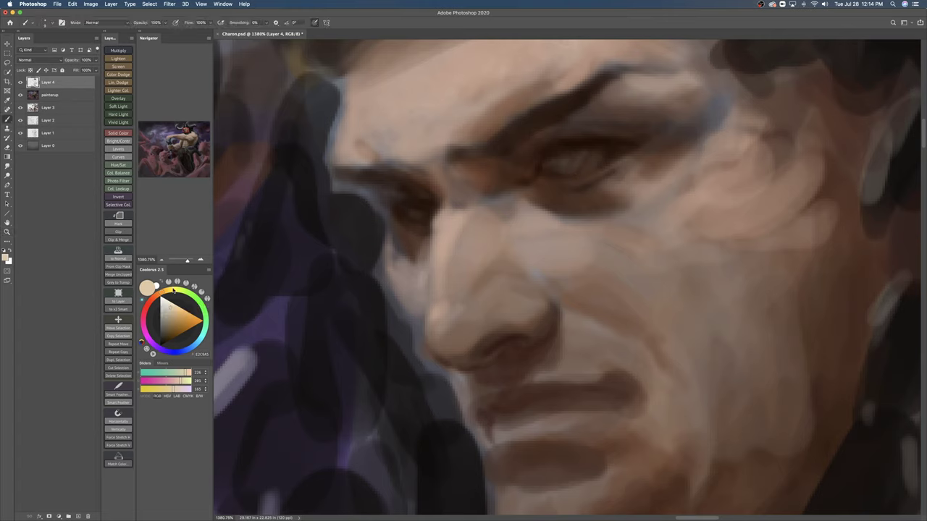
click(168, 292)
click(178, 310)
drag(559, 173, 582, 166)
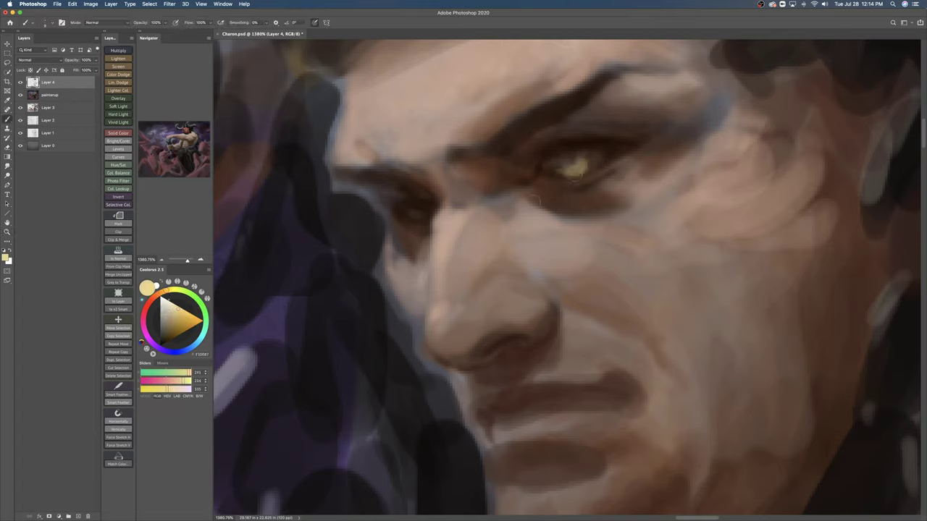
Step: Pick a more saturated golden yellow and save the painting
click(183, 321)
key(z)
scroll(427, 225, down, 10)
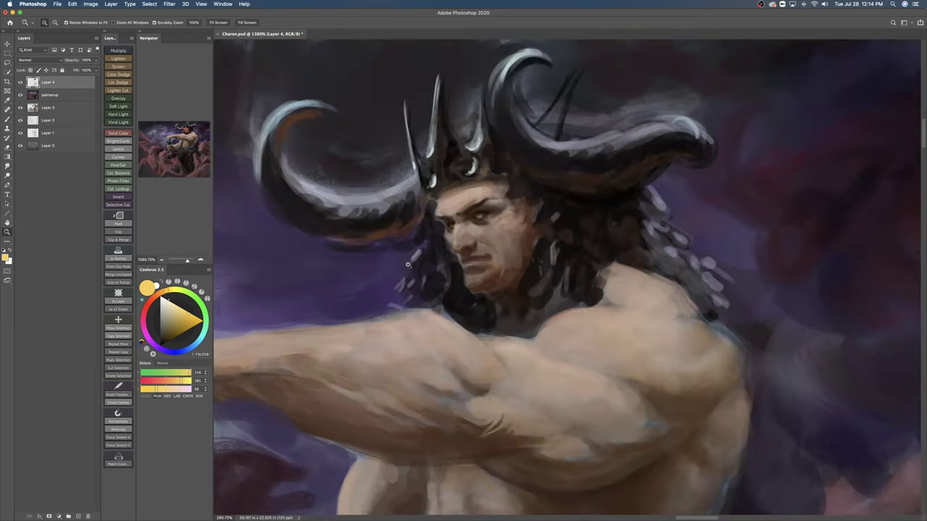
drag(408, 265, 378, 278)
key(super+s)
drag(453, 226, 469, 220)
drag(781, 187, 757, 217)
drag(701, 259, 708, 248)
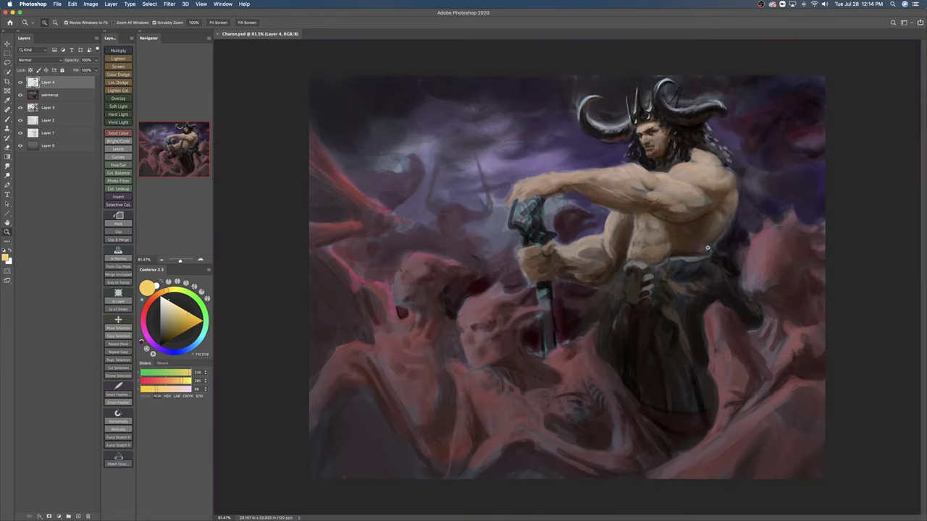
Step: Change the brush preset, sample a tone near the lower arm, pick a saturated yellow and greatly reduce the brush size
key(b)
right_click(707, 248)
double_click(596, 368)
key(z)
mouse_move(639, 166)
mouse_down()
mouse_move(624, 173)
mouse_move(641, 160)
mouse_up()
key(b)
mouse_move(680, 398)
mouse_down()
mouse_move(608, 222)
mouse_move(598, 236)
mouse_move(599, 227)
mouse_up()
alt+click(597, 230)
click(172, 290)
click(191, 319)
key(bracketleft)
key(bracketleft)
key(bracketleft)
key(bracketleft)
key(bracketleft)
key(bracketleft)
key(bracketleft)
key(bracketleft)
key(bracketleft)
key(bracketleft)
key(bracketleft)
key(bracketleft)
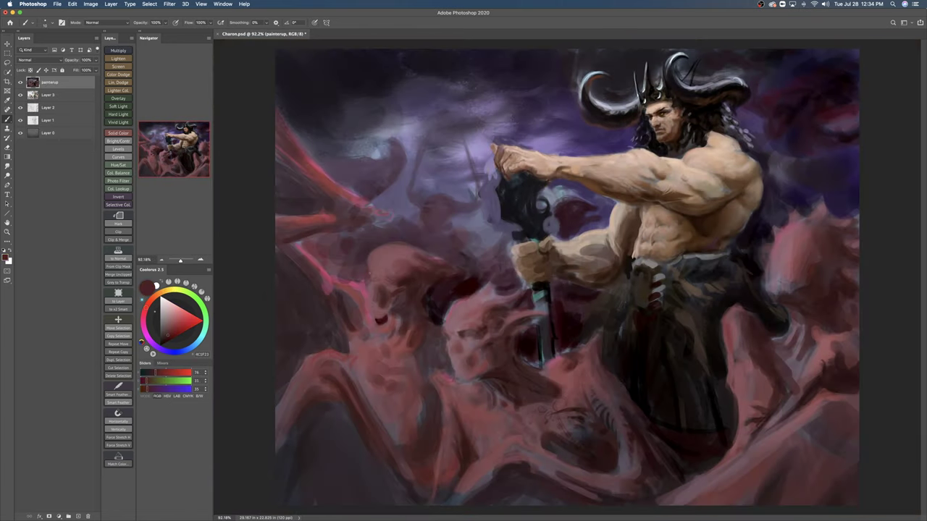
Step: Sample reds from the leftmost demon's head and repaint its skull and face shading
alt+click(378, 268)
alt+click(403, 270)
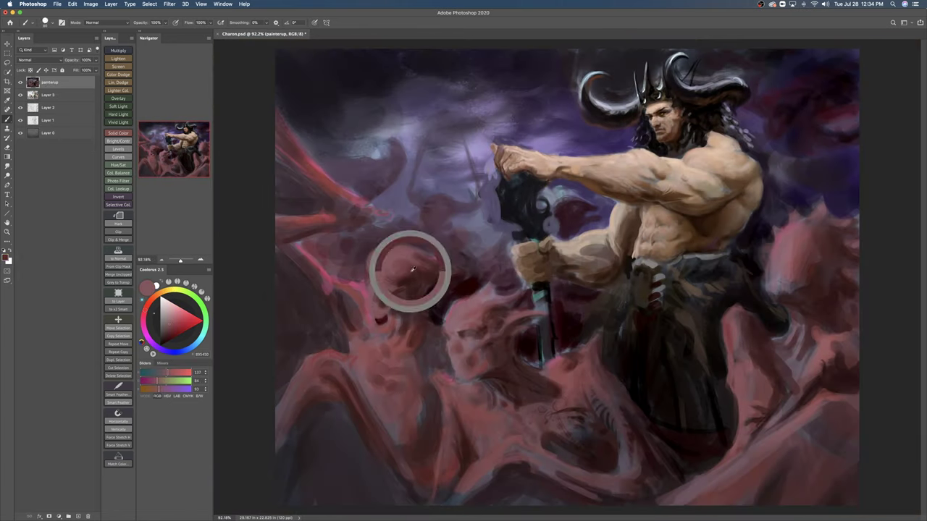
alt+click(417, 282)
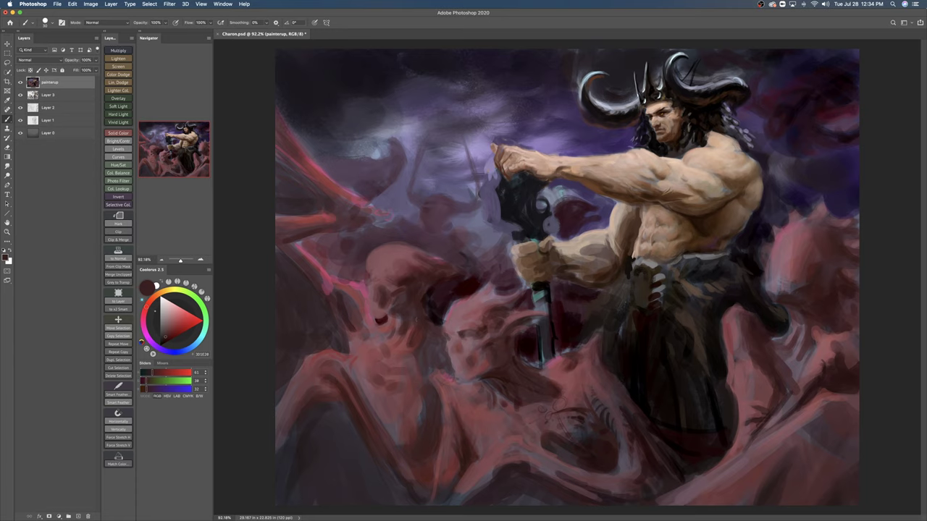
Step: Enlarge the brush and paint out the weapon's shaft below the gripping fist with dark maroon
key(bracketright)
key(bracketright)
key(bracketright)
key(bracketright)
key(bracketright)
mouse_move(536, 290)
mouse_down()
mouse_move(546, 292)
mouse_move(556, 339)
mouse_up()
Step: Sample the weapon's dark and teal tones and repaint its shaft below the fist with small teal accents
alt+click(536, 286)
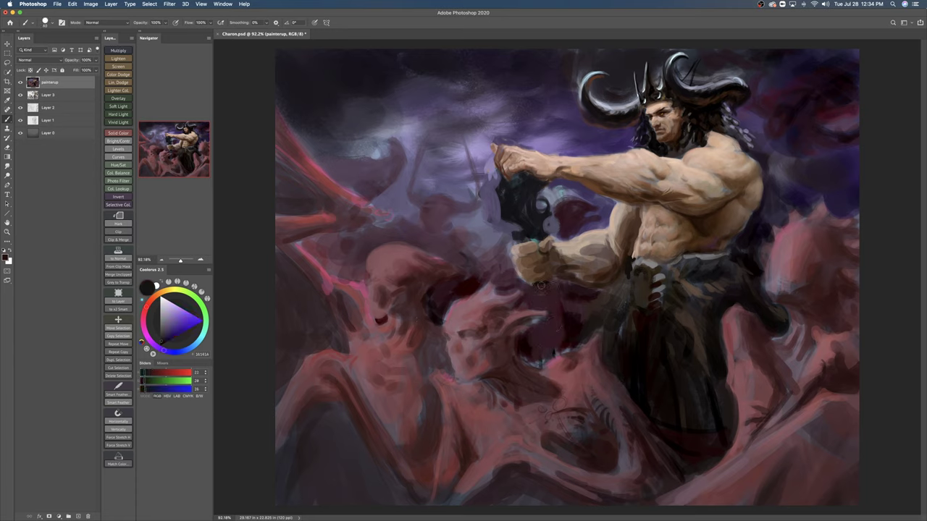
mouse_move(548, 298)
mouse_down()
mouse_move(557, 339)
mouse_move(554, 288)
mouse_move(555, 298)
mouse_up()
alt+click(535, 237)
key(bracketleft)
key(bracketleft)
key(bracketleft)
key(bracketleft)
key(bracketleft)
mouse_move(561, 320)
mouse_down()
mouse_move(557, 347)
mouse_move(530, 312)
mouse_move(560, 307)
mouse_up()
Step: Sample muted red and maroon tones and paint upswept, flame-like strands around the middle demon's head, enlarging the brush
alt+click(540, 330)
alt+click(540, 322)
alt+click(532, 315)
drag(513, 323, 524, 287)
key(bracketright)
key(bracketright)
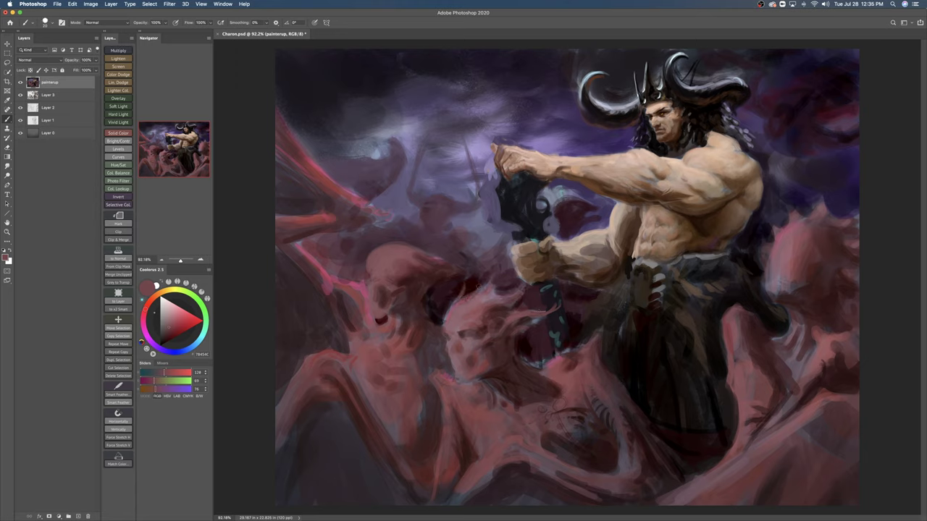
alt+click(502, 279)
alt+click(517, 297)
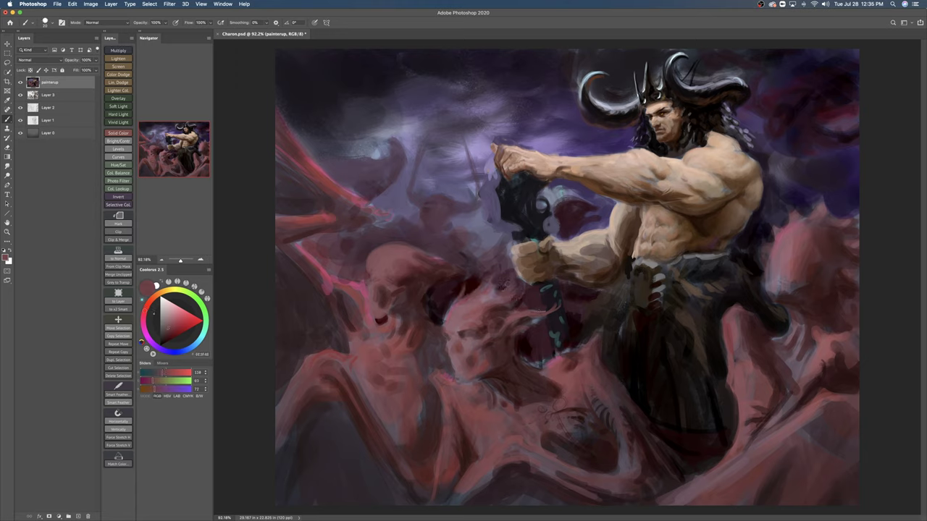
alt+click(469, 281)
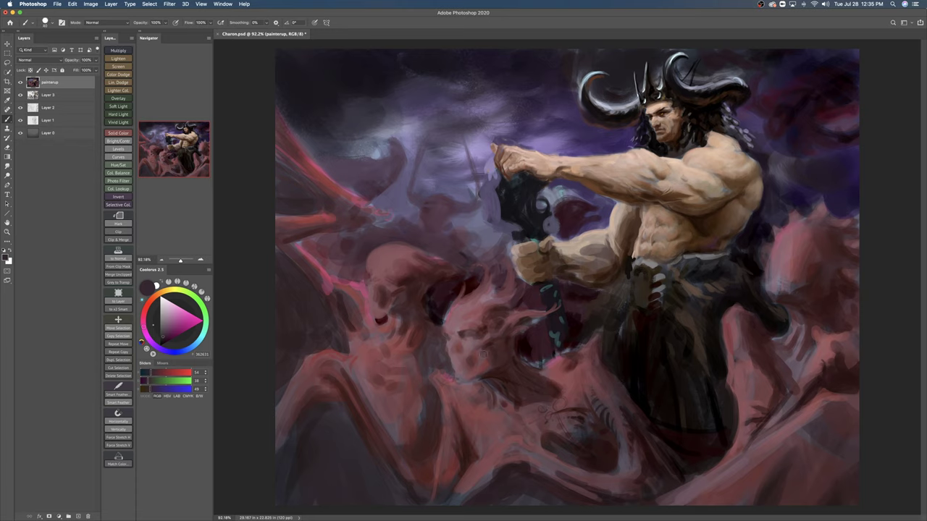
Step: Pick a more saturated red and repaint the leftmost demon's skull and face with sampled red tones
alt+click(375, 275)
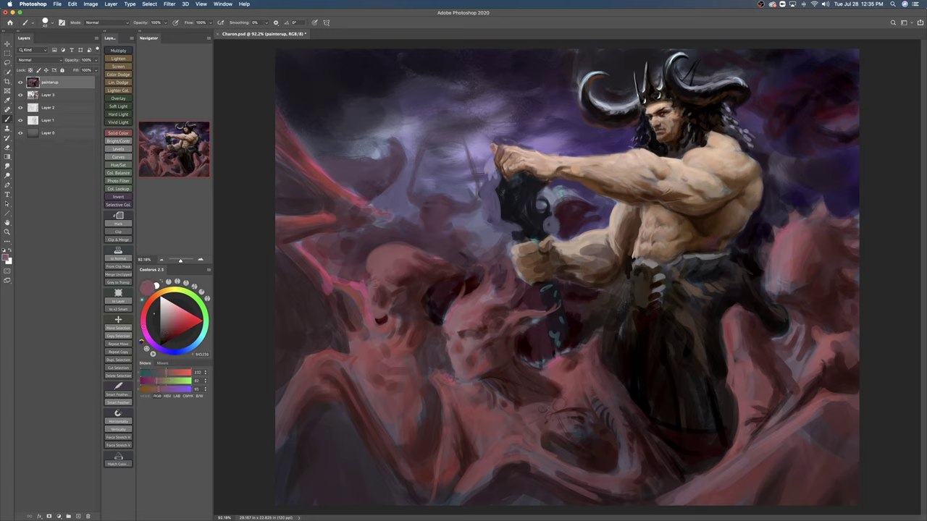
click(176, 323)
key(])
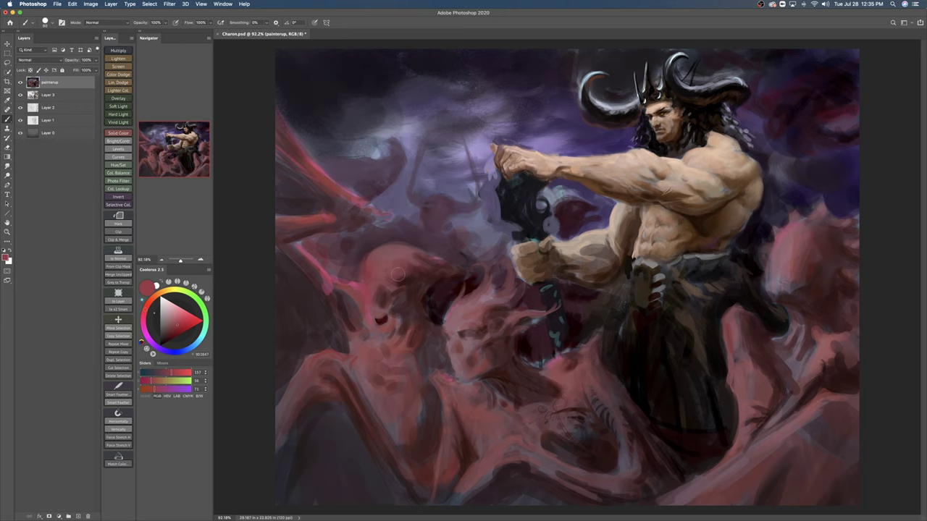
alt+click(401, 277)
mouse_move(378, 294)
mouse_down()
mouse_move(407, 290)
mouse_move(372, 289)
mouse_move(375, 316)
mouse_up()
alt+click(375, 298)
alt+click(373, 298)
alt+click(384, 290)
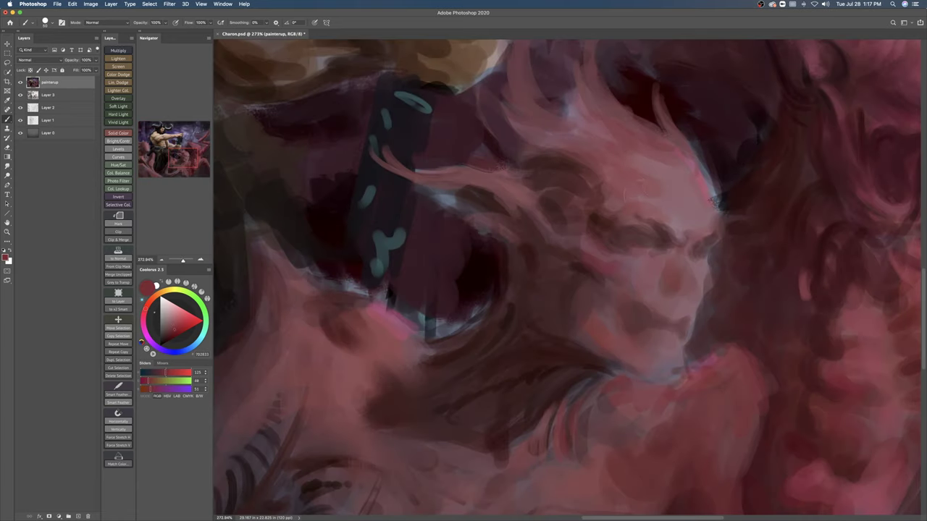
Step: Glaze red over the middle demon's forehead, then reduce the brush size and work across its brow and nose
drag(703, 185, 711, 206)
drag(662, 169, 639, 161)
key(bracketleft)
key(bracketleft)
key(bracketleft)
key(bracketleft)
drag(647, 209, 717, 228)
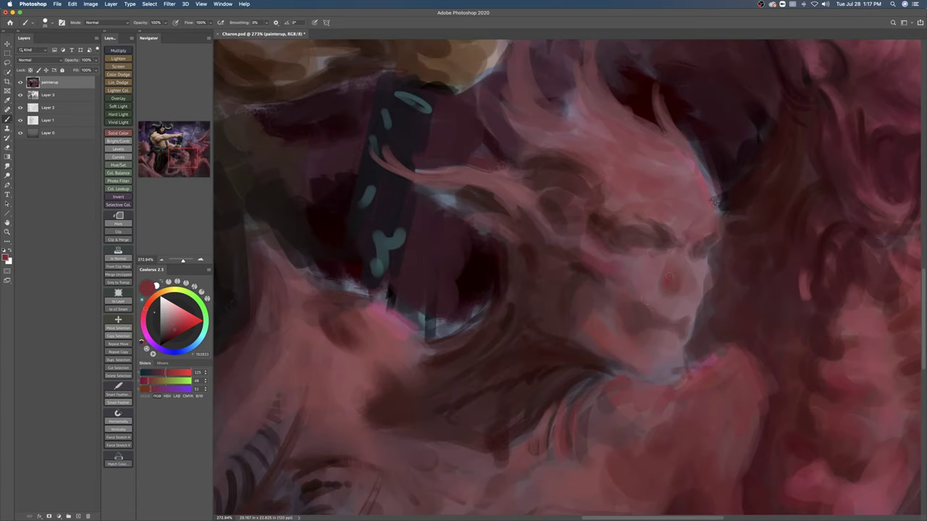
Step: Pick very dark maroon and define the middle demon's eye sockets and frowning brows with small strokes
click(176, 335)
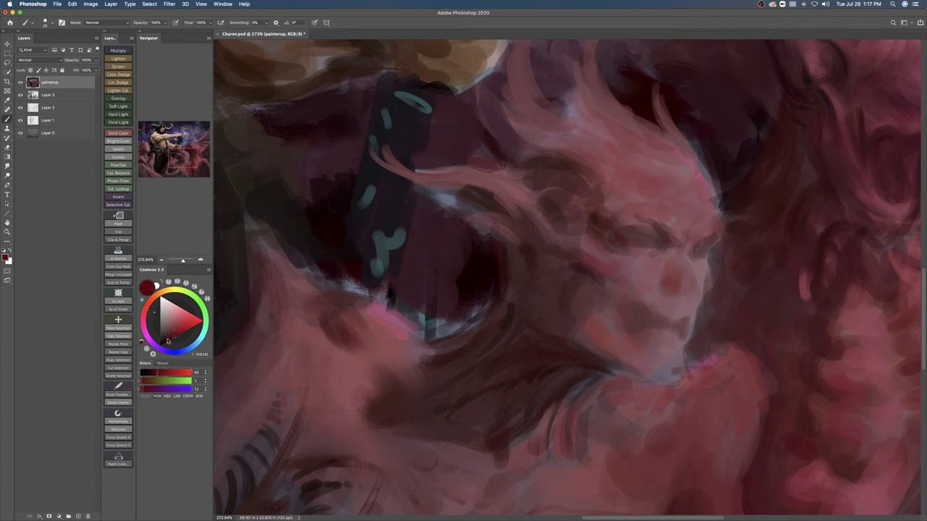
click(165, 339)
click(166, 344)
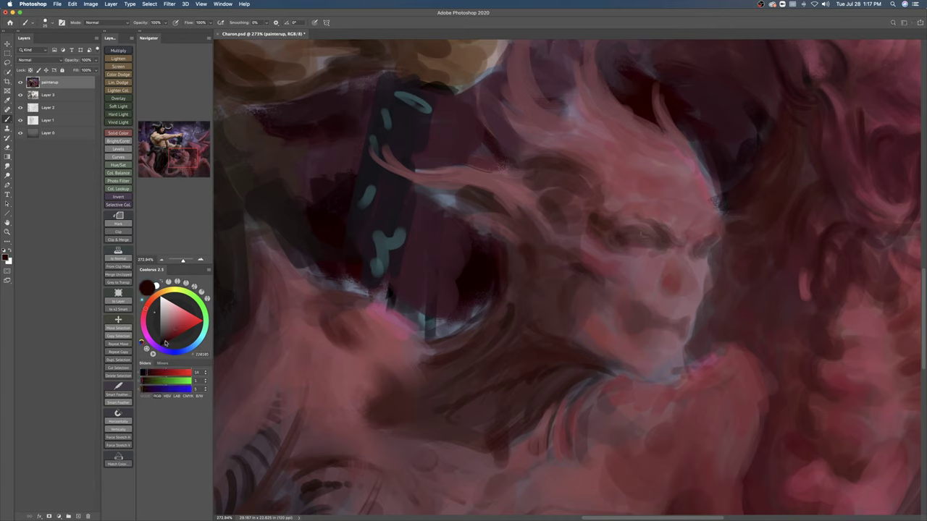
drag(653, 245, 670, 235)
key(z)
drag(655, 339, 634, 262)
drag(658, 351, 681, 322)
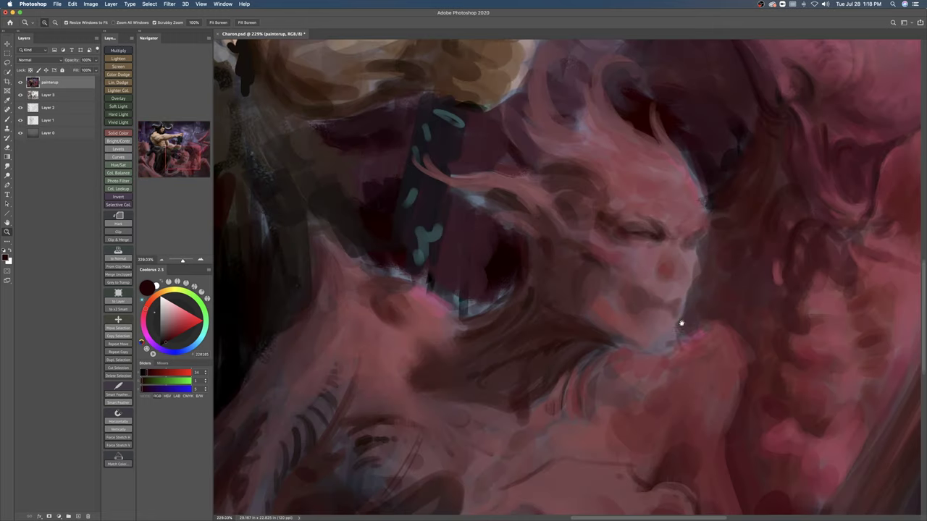
scroll(680, 323, up, 2)
key(b)
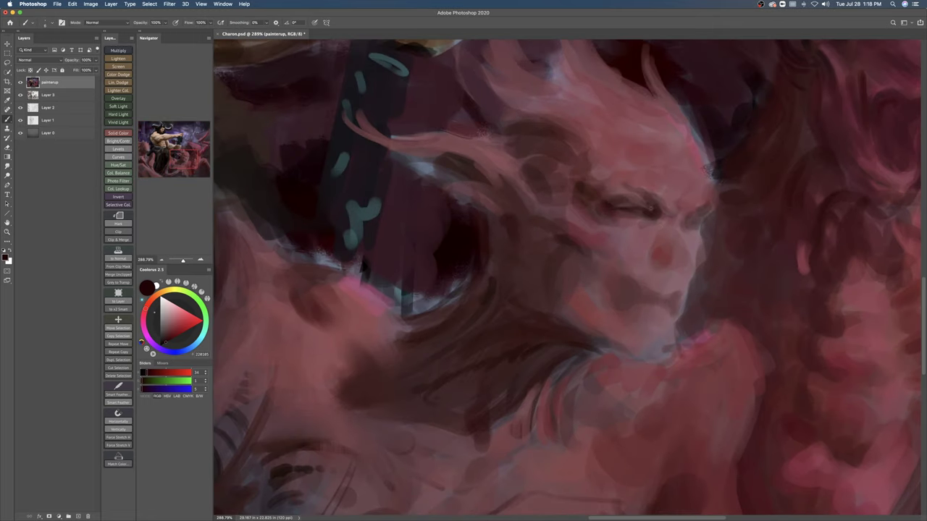
mouse_move(600, 198)
mouse_down()
mouse_move(616, 199)
mouse_move(635, 223)
mouse_up()
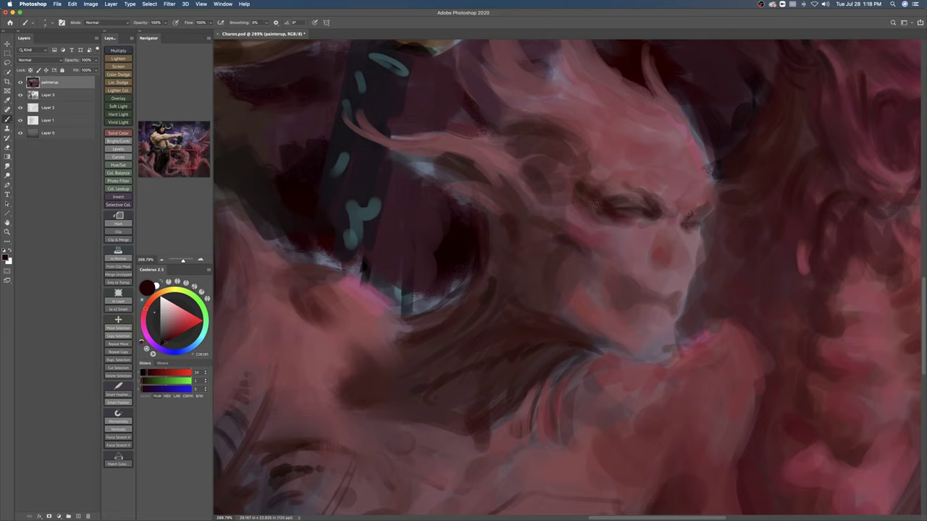
drag(685, 217, 707, 207)
Step: Sample light and dark reds from the middle demon's face and rework the shading at its temple
alt+click(617, 177)
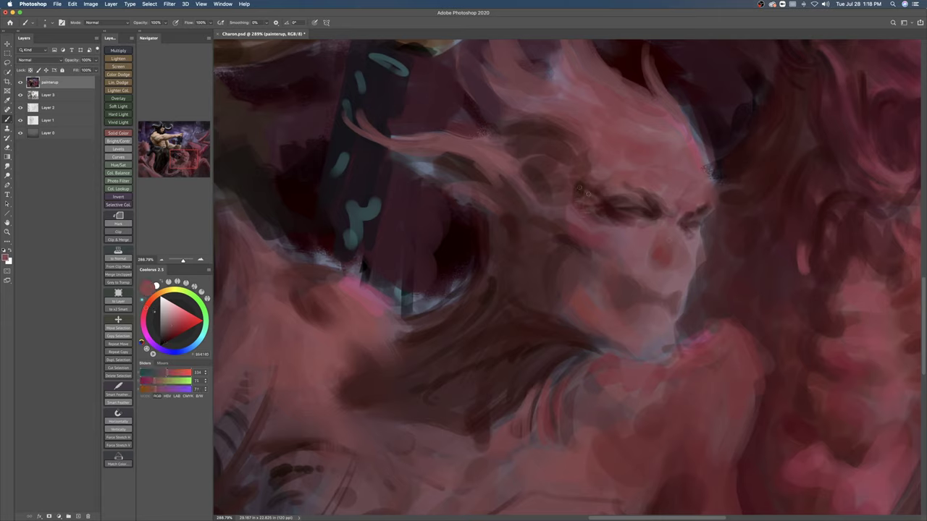
alt+click(585, 197)
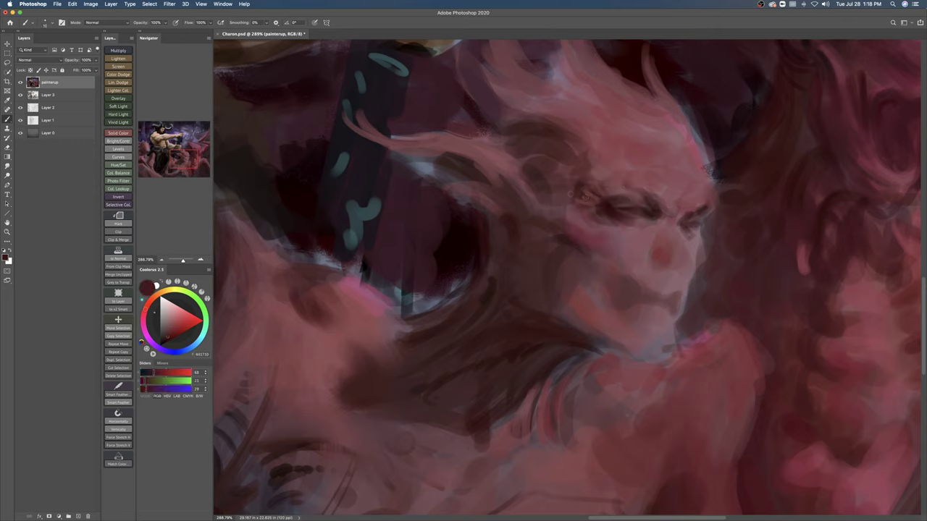
drag(572, 191, 565, 206)
alt+click(596, 192)
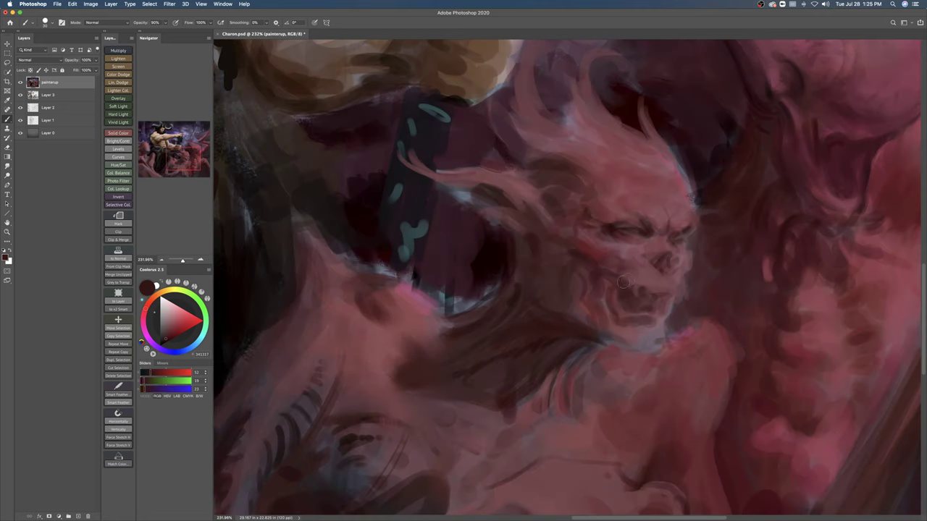
Step: Paint the middle demon's mouth wide open in dark maroon and darken its upper edge with a smaller brush
mouse_move(598, 279)
mouse_down()
mouse_move(635, 293)
mouse_move(615, 307)
mouse_move(645, 324)
mouse_move(628, 332)
mouse_up()
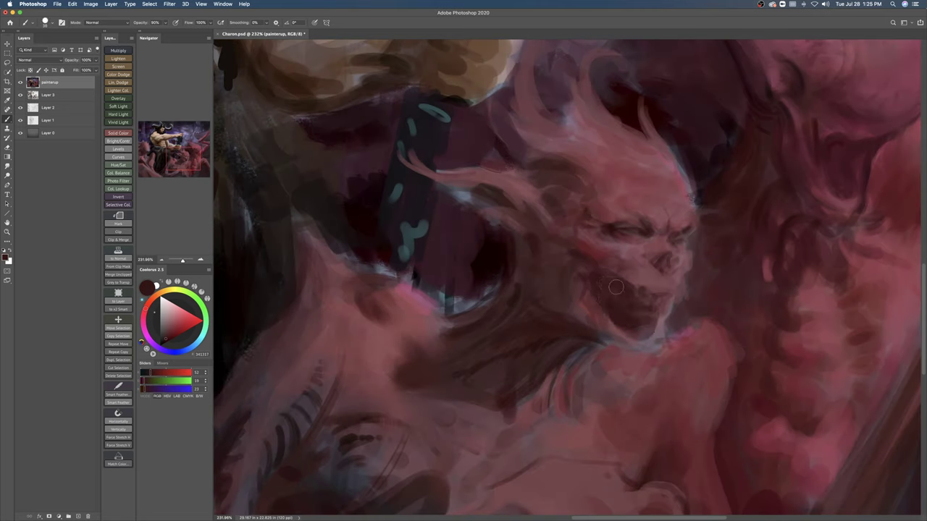
alt+click(616, 288)
key([)
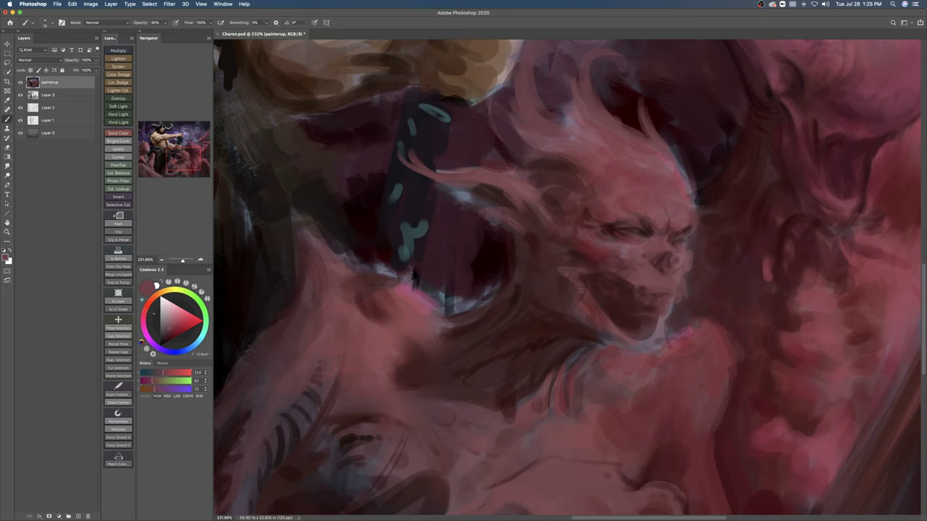
alt+click(613, 277)
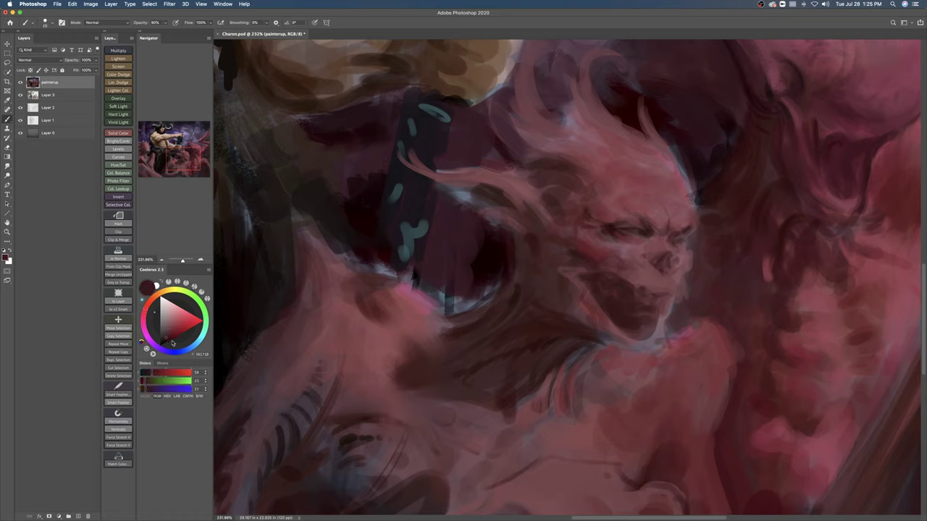
click(163, 342)
drag(574, 281, 590, 268)
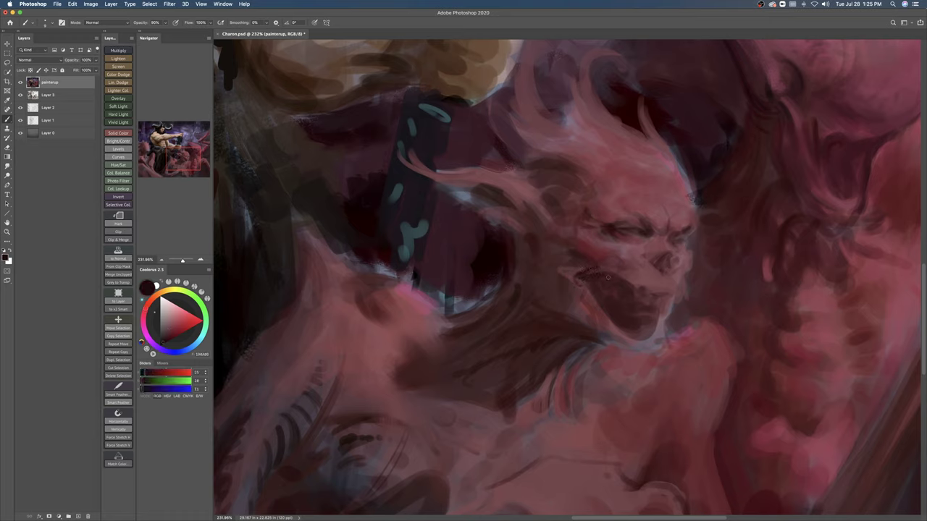
key(bracketleft)
key(bracketleft)
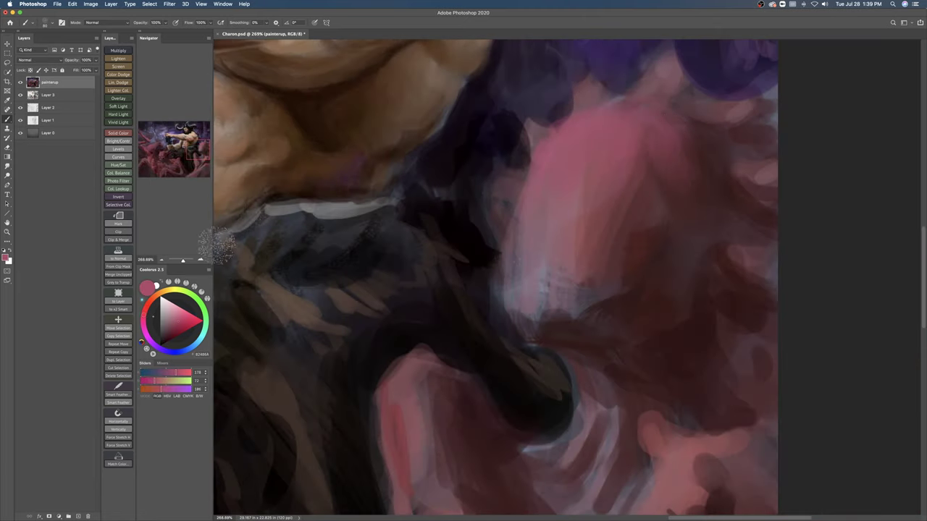
Step: Pick saturated reds and repaint the rounded head of the demon behind Charon's back
drag(144, 315, 144, 311)
click(180, 326)
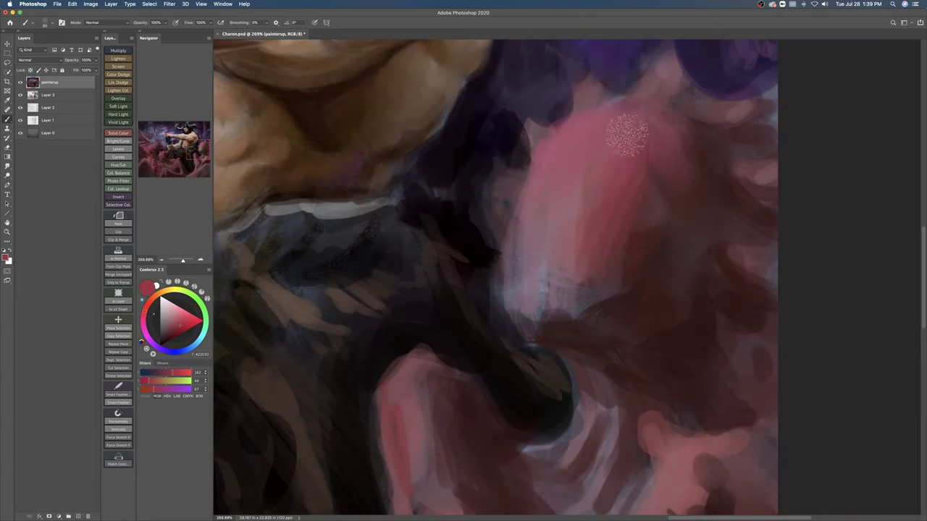
drag(625, 136, 586, 204)
key(z)
drag(595, 155, 514, 160)
scroll(818, 265, up, 1)
key(b)
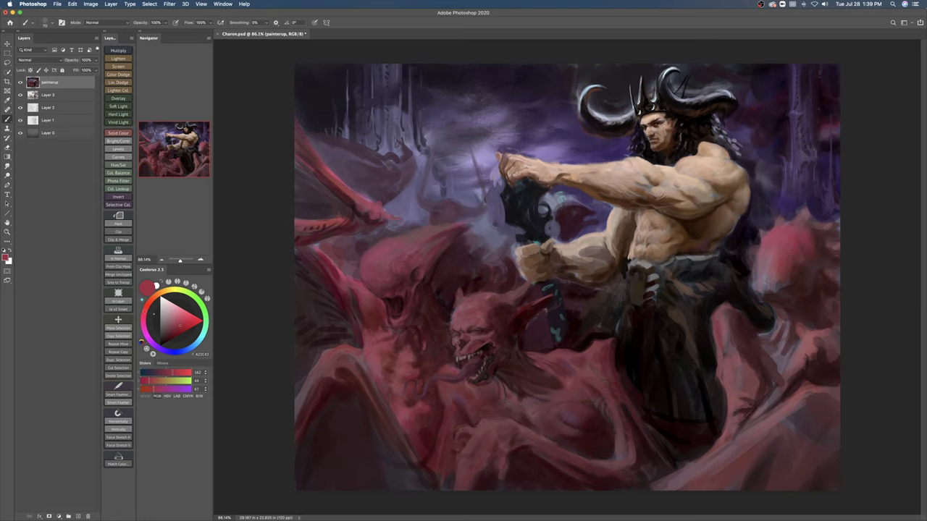
click(186, 332)
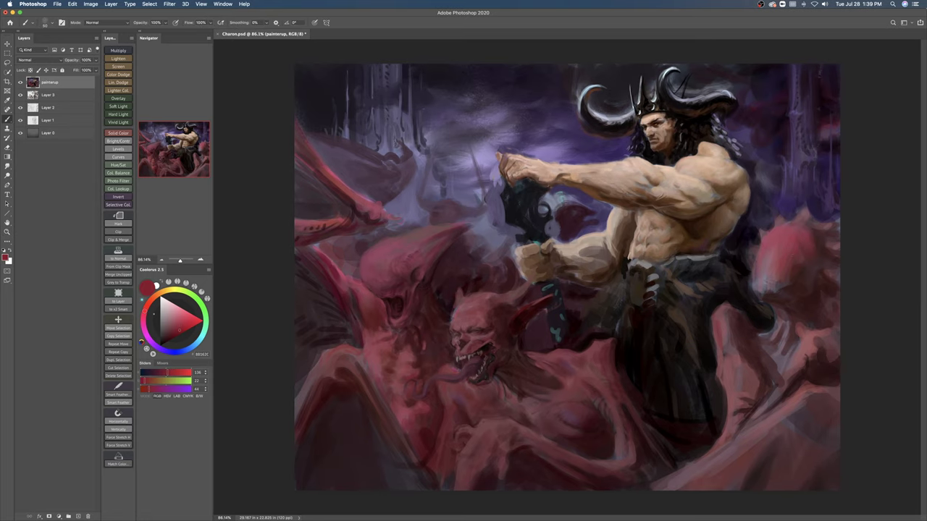
mouse_move(773, 273)
mouse_down()
mouse_move(778, 298)
mouse_move(779, 283)
mouse_move(758, 266)
mouse_move(777, 296)
mouse_move(756, 287)
mouse_move(781, 268)
mouse_up()
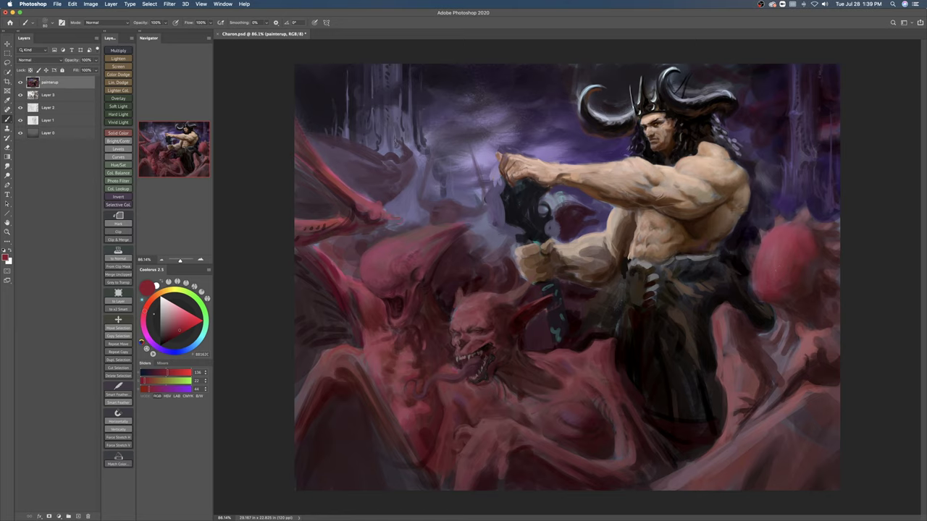
Step: Pick a near-black red, darken around the rear demon's head and dab facial shadows with a smaller brush
click(175, 334)
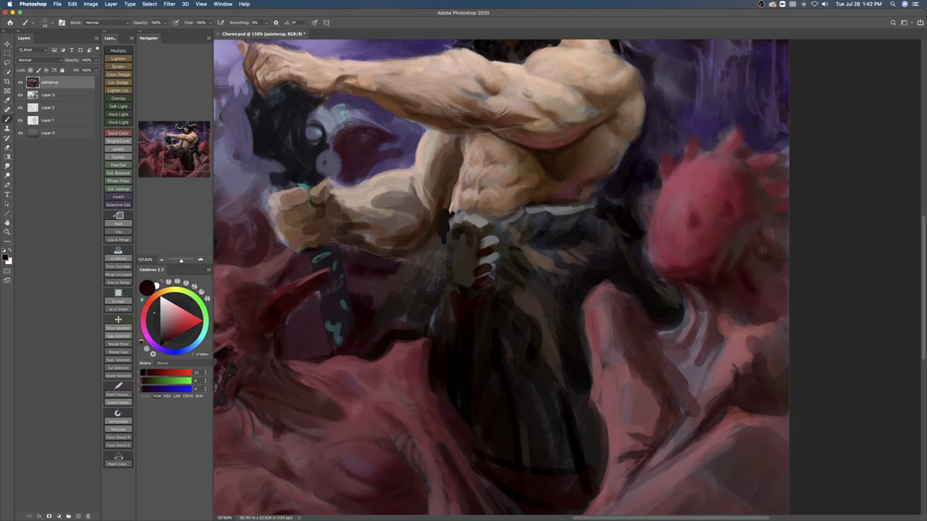
mouse_move(763, 251)
mouse_down()
mouse_move(754, 276)
mouse_move(783, 307)
mouse_up()
key([)
key([)
mouse_move(726, 205)
mouse_down()
mouse_move(729, 213)
mouse_move(782, 206)
mouse_move(663, 218)
mouse_up()
drag(673, 261, 702, 262)
Step: Enlarge the brush, sample dark and muted reds, and repaint the demon's arm beside Charon's dark skirt, undoing one stroke
key(])
key(])
key(])
alt+click(708, 335)
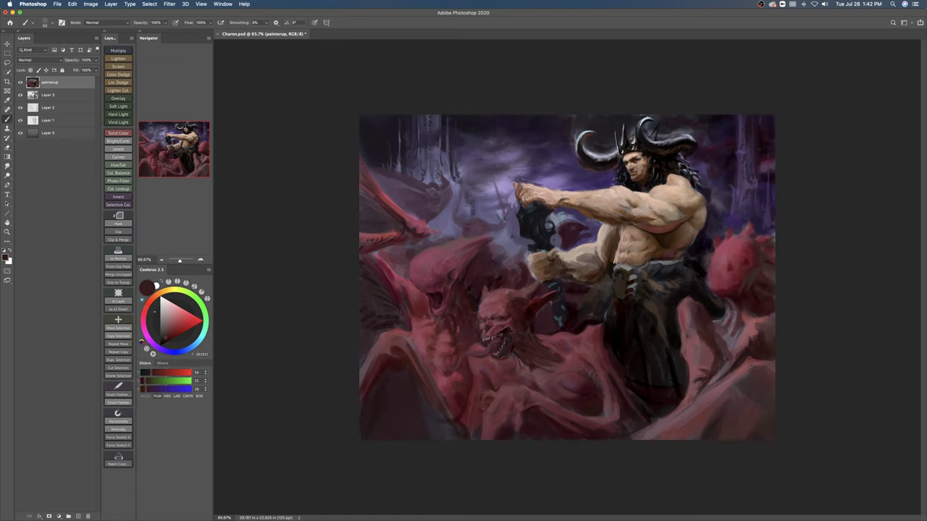
mouse_move(690, 315)
mouse_down()
mouse_move(694, 330)
mouse_move(659, 407)
mouse_up()
alt+click(729, 276)
key(])
key(])
key(])
key(])
key(])
key(])
key(super+z)
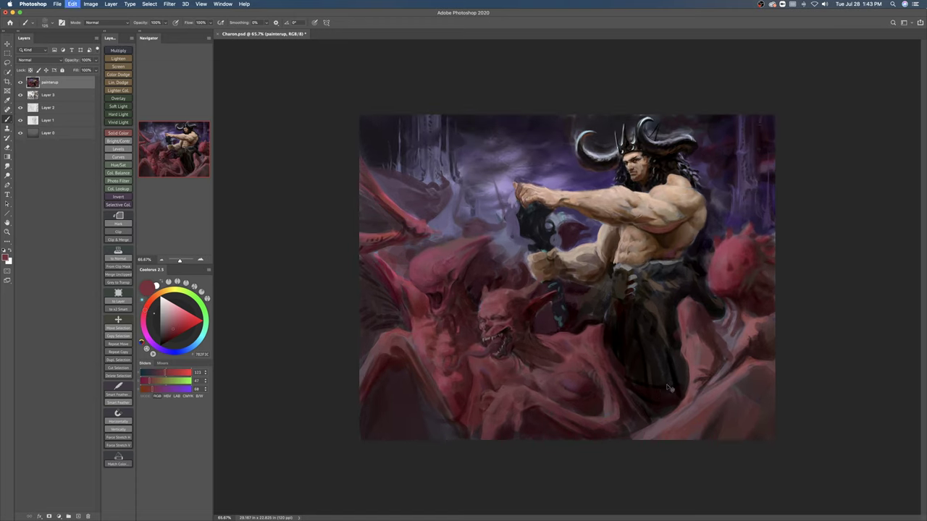
drag(680, 319, 690, 358)
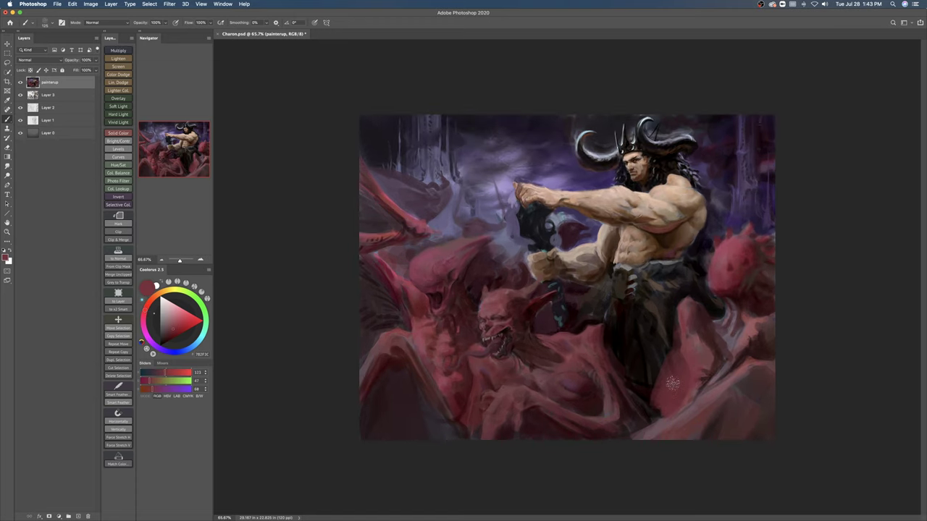
Step: Reduce the brush size and refine the red demon arm's edge against the skirt
key(bracketleft)
key(bracketleft)
key(bracketleft)
key(bracketleft)
key(bracketleft)
mouse_move(656, 392)
mouse_down()
mouse_move(642, 419)
mouse_move(678, 345)
mouse_up()
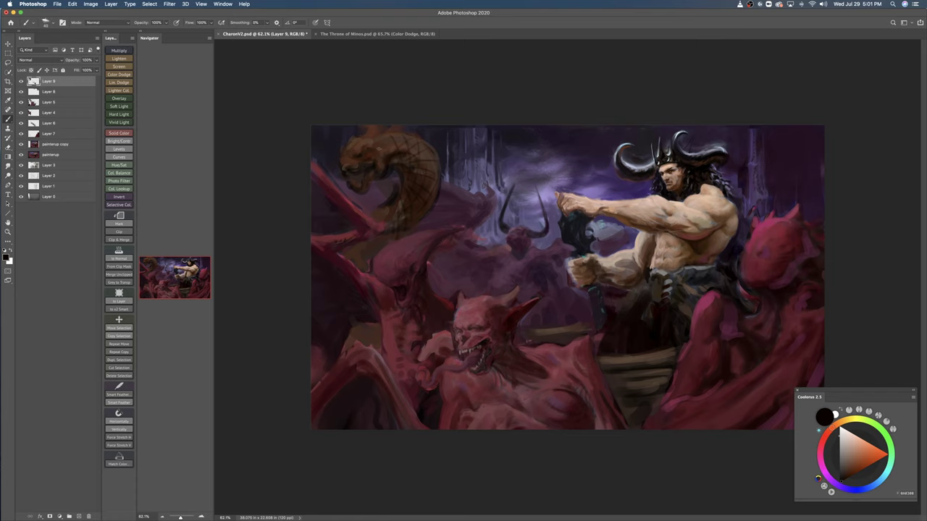
Step: Pick black and sampled browns to render the scales and shading of the serpent figurehead on Layer 9
click(841, 471)
alt+click(370, 135)
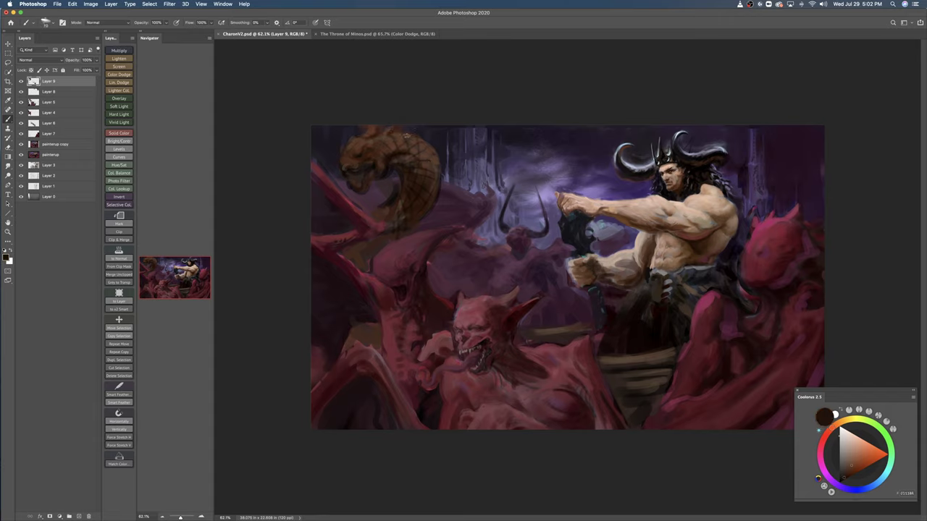
alt+click(404, 136)
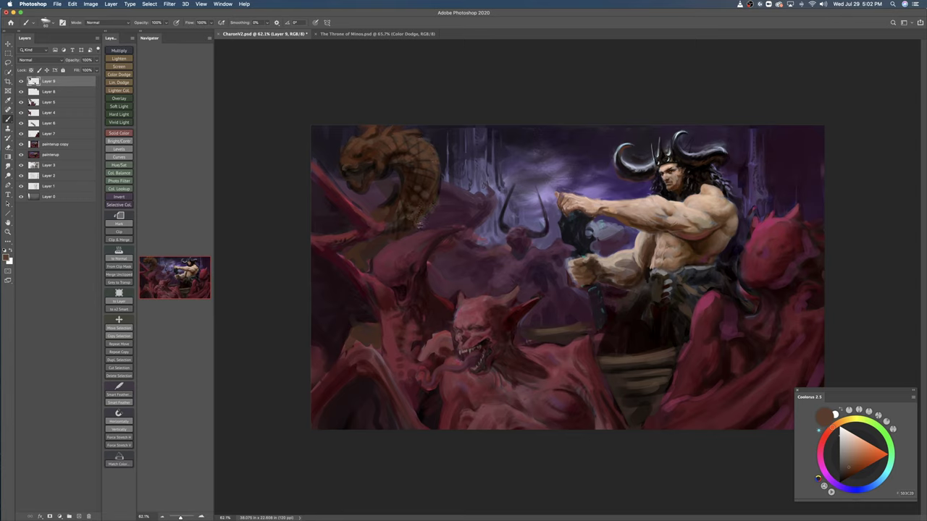
click(849, 479)
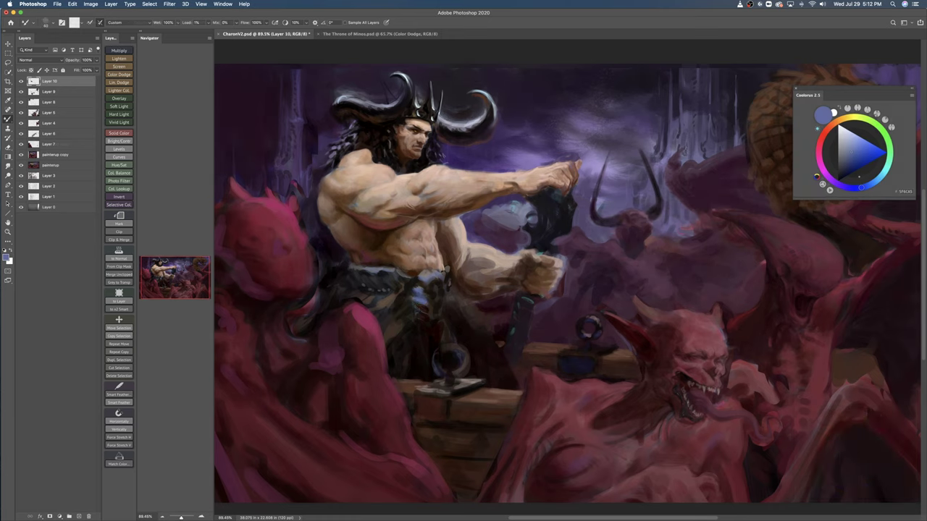
Step: Switch to the regular brush and repaint the shading of Charon's lower forearm on Layer 10 with sampled browns and skin tones
key(shift+b)
alt+click(471, 245)
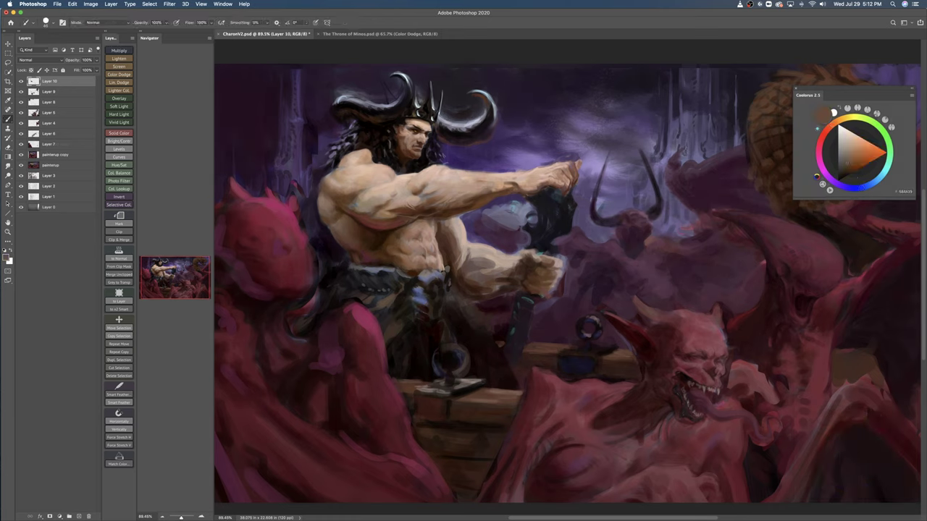
alt+click(452, 227)
alt+click(446, 234)
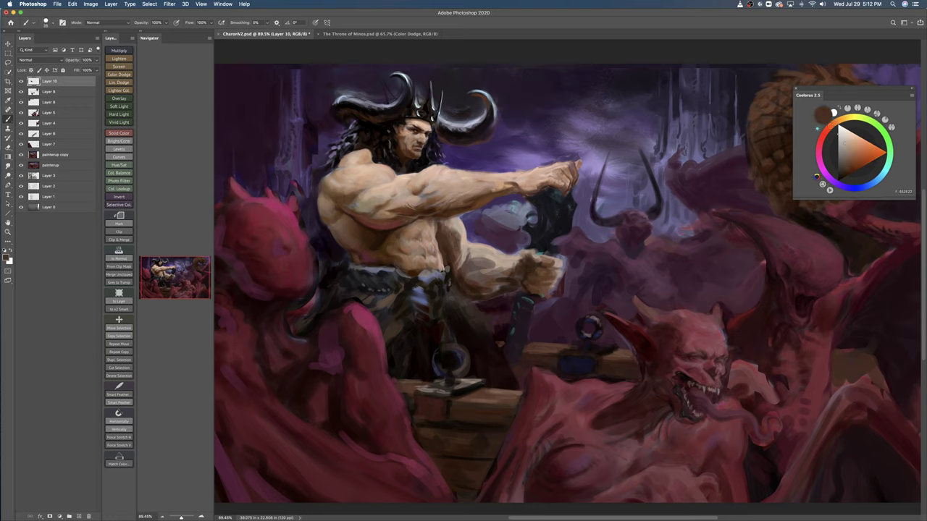
key(super+Tab)
key(super+Tab)
drag(472, 260, 492, 254)
alt+click(489, 267)
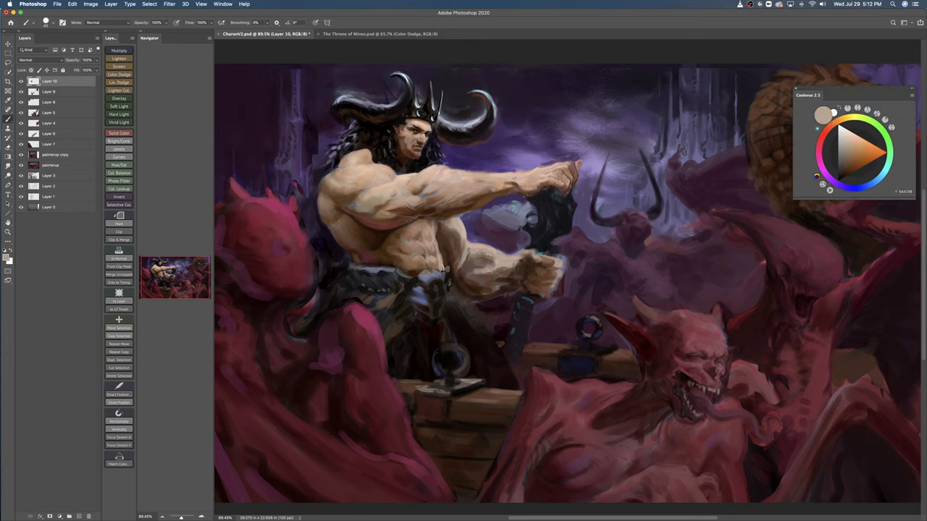
alt+click(476, 251)
drag(513, 270, 516, 278)
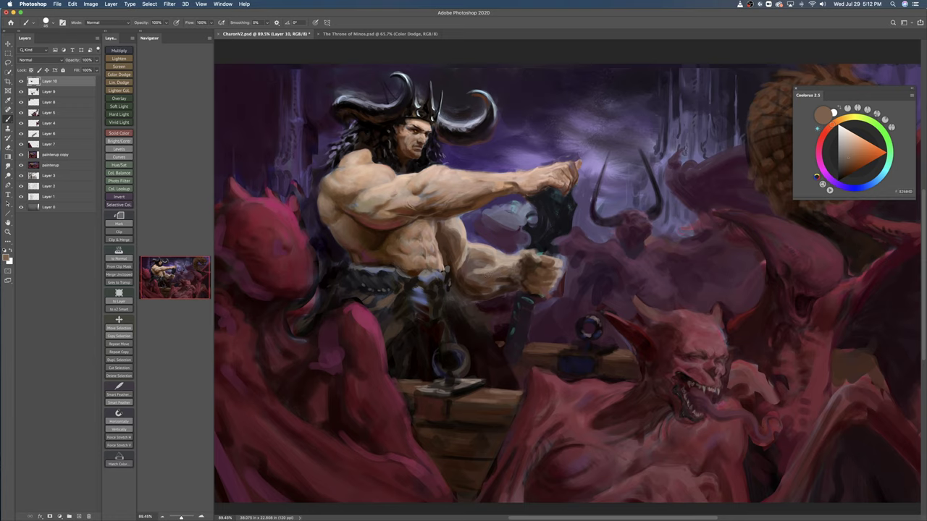
Step: Sample skin tones around Charon's lower fist and build up its lit planes with a larger brush
alt+click(540, 253)
alt+click(533, 255)
alt+click(527, 252)
alt+click(527, 255)
key(bracketright)
key(bracketright)
key(bracketright)
alt+click(529, 256)
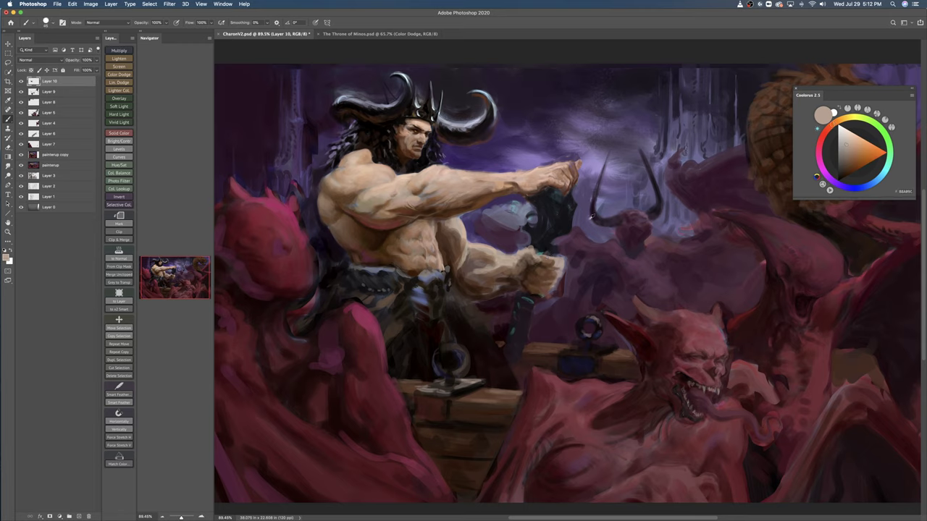
Step: Reduce the brush size and define the fingers and wrist of the lower fist with sampled tans and dark brown
alt+click(540, 255)
alt+click(539, 265)
key(bracketleft)
key(bracketleft)
key(bracketleft)
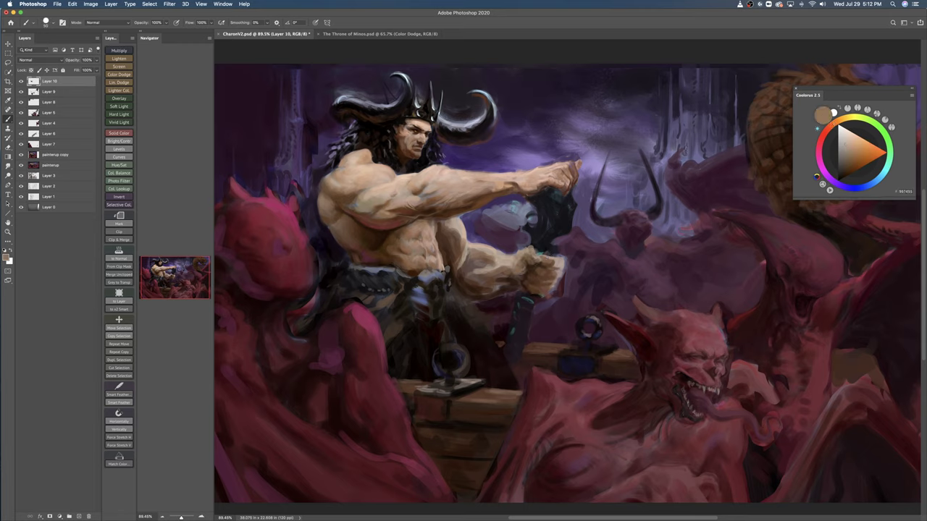
alt+click(505, 264)
alt+click(523, 274)
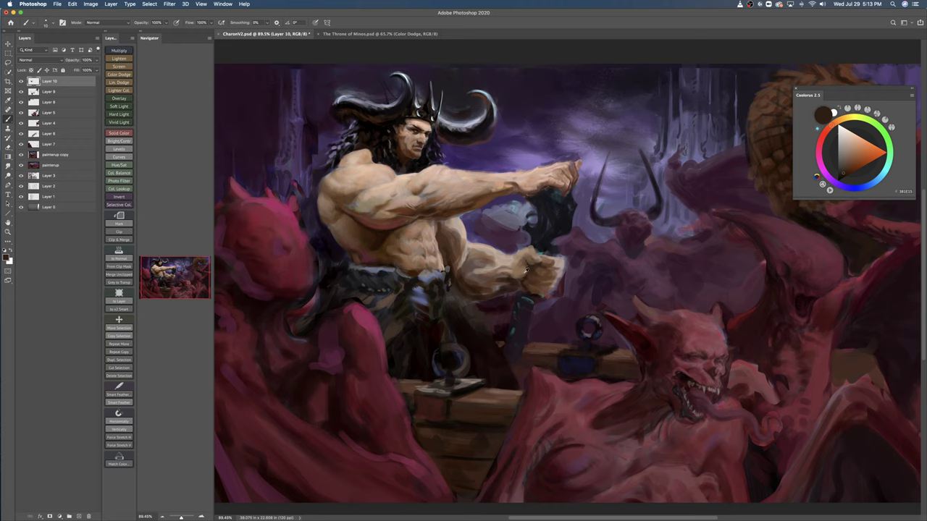
alt+click(534, 263)
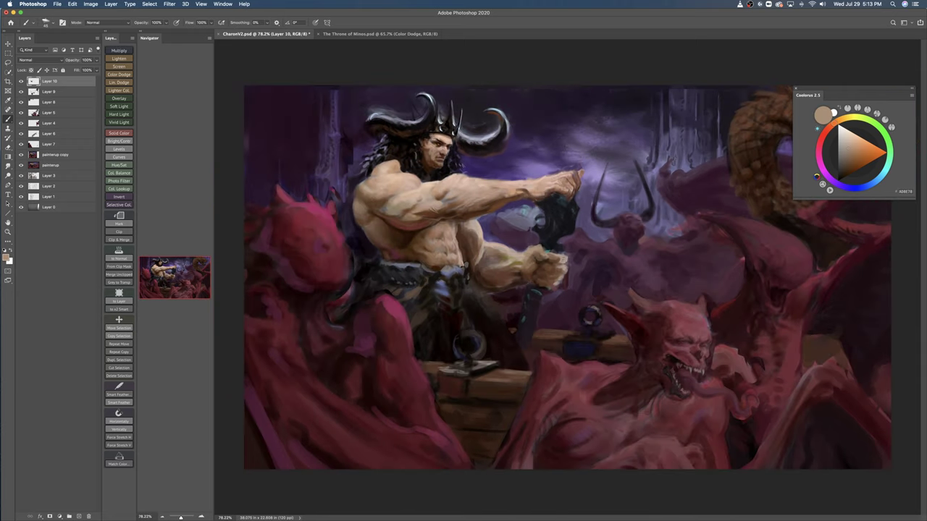
alt+click(563, 268)
Step: Paint reddish-brown shadows over the fingers of Charon's outstretched upper hand
scroll(577, 190, up, 5)
alt+click(598, 205)
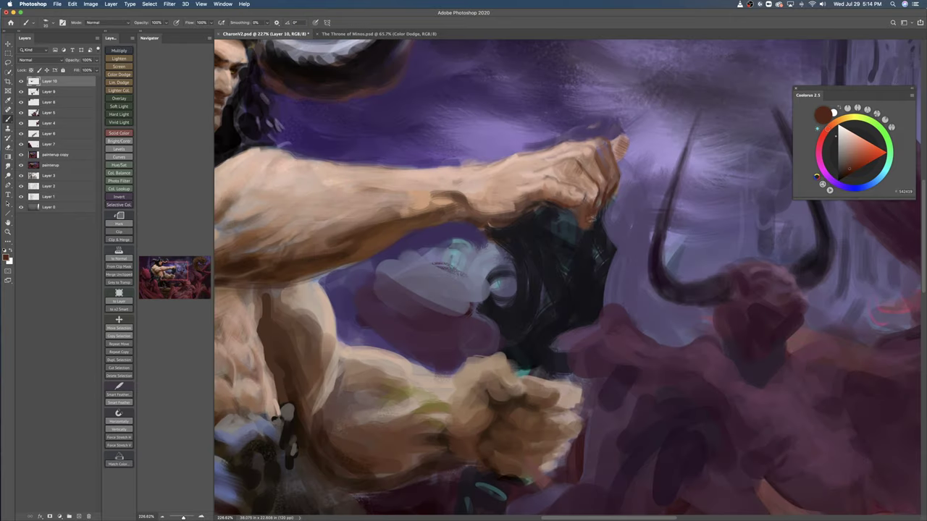
mouse_move(586, 208)
mouse_down()
mouse_move(576, 214)
mouse_move(595, 224)
mouse_move(590, 217)
mouse_up()
mouse_move(606, 180)
mouse_down()
mouse_move(600, 225)
mouse_move(615, 184)
mouse_move(607, 210)
mouse_move(583, 215)
mouse_move(524, 195)
mouse_move(504, 212)
mouse_move(535, 219)
mouse_up()
key(bracketright)
alt+click(529, 197)
alt+click(537, 197)
Step: With a smaller brush, add olive green and sampled skin tones to the knuckles and back of the outstretched hand
key(bracketleft)
key(bracketleft)
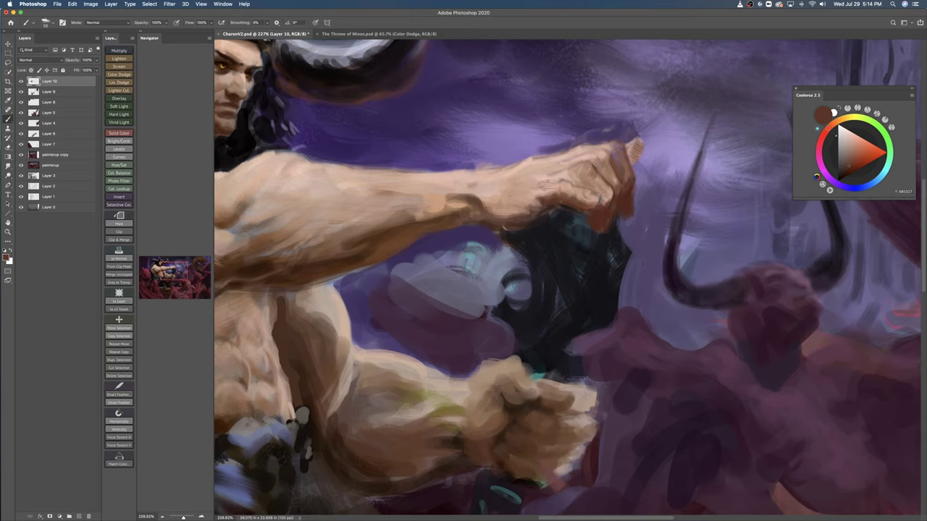
key(bracketleft)
key(bracketleft)
click(857, 118)
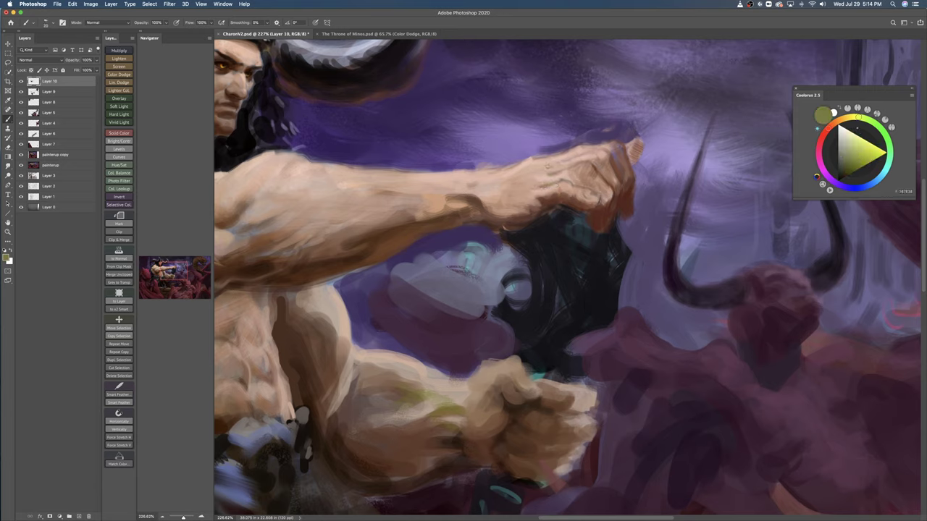
alt+click(576, 194)
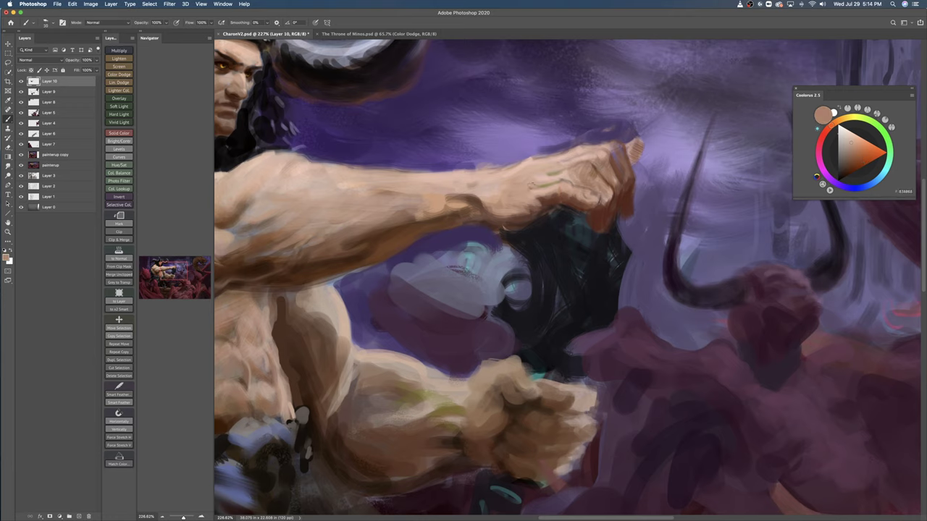
mouse_move(545, 171)
mouse_down()
mouse_move(527, 177)
mouse_move(553, 148)
mouse_move(566, 160)
mouse_up()
alt+click(579, 141)
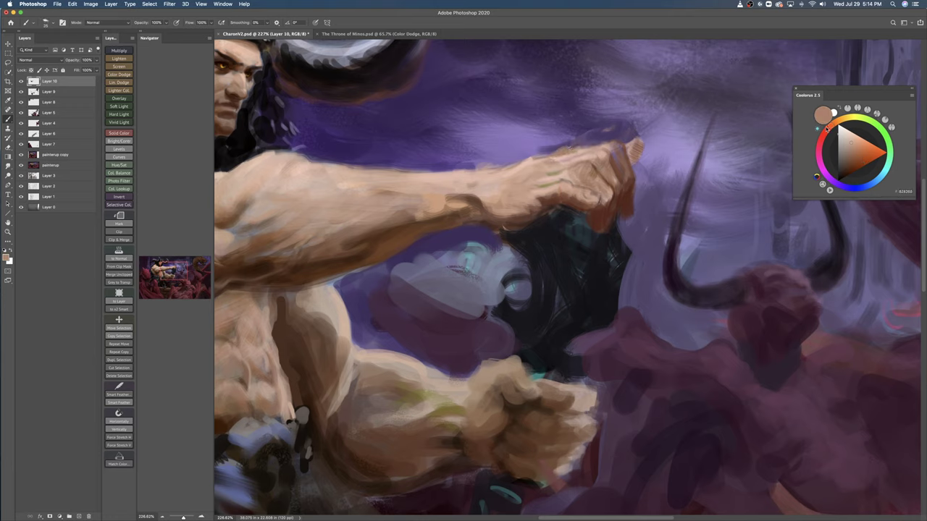
drag(826, 128, 823, 132)
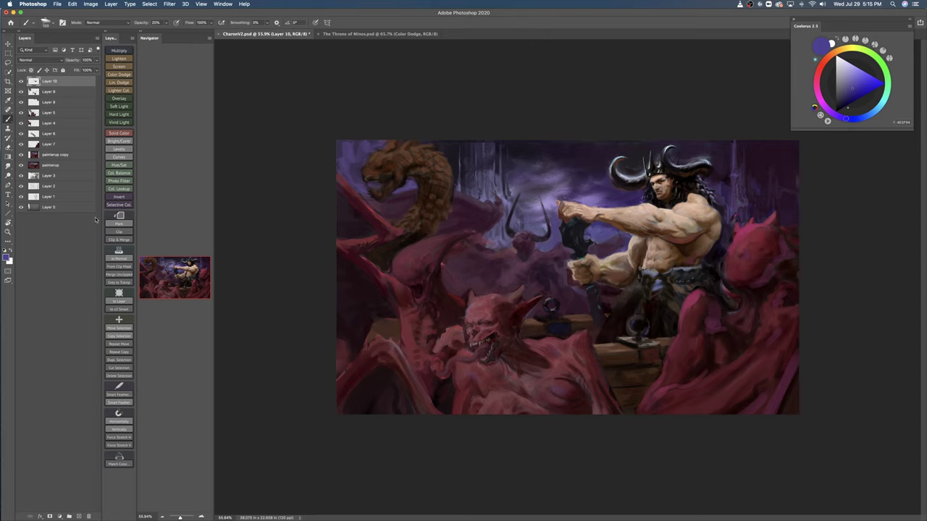
Step: Stamp all visible layers into a new layer and touch up the background above the rear demon with sampled dark purples
key(super+alt+shift+e)
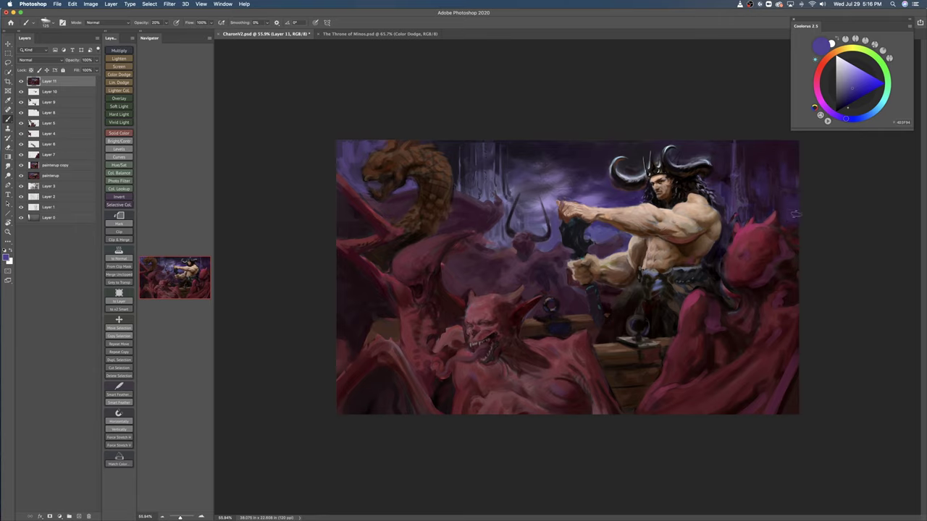
alt+click(777, 146)
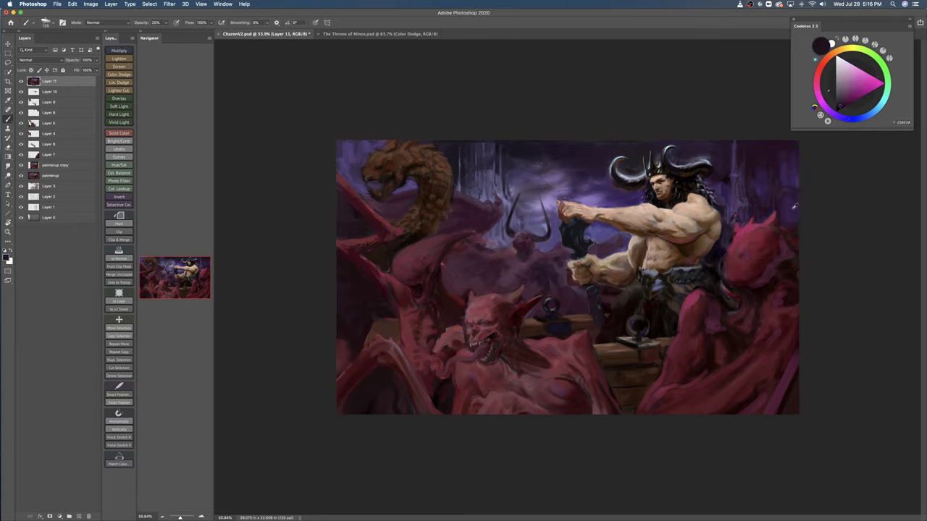
alt+click(792, 208)
key([)
key([)
key([)
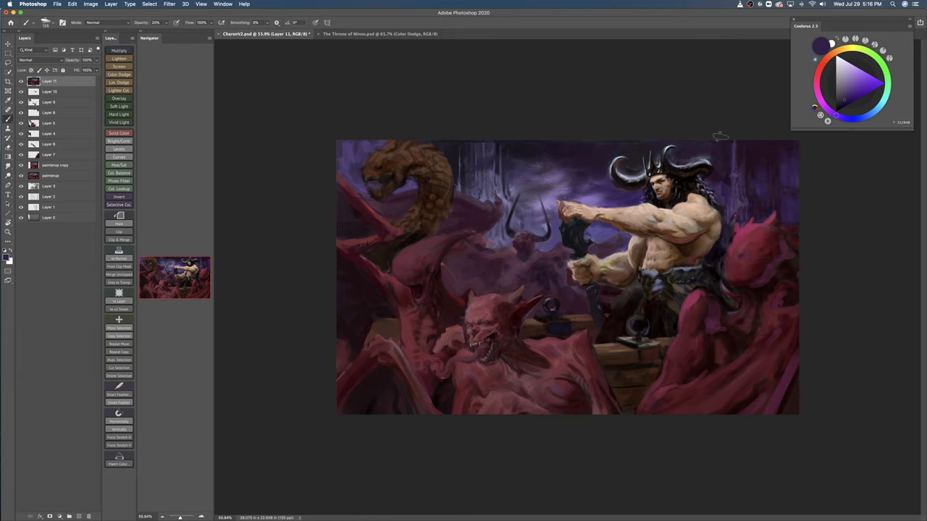
Step: Set the brush opacity to 50% and work sampled dark purples into the background behind Charon with a larger brush
key(5)
key(XF86AudioLowerVolume)
alt+click(756, 159)
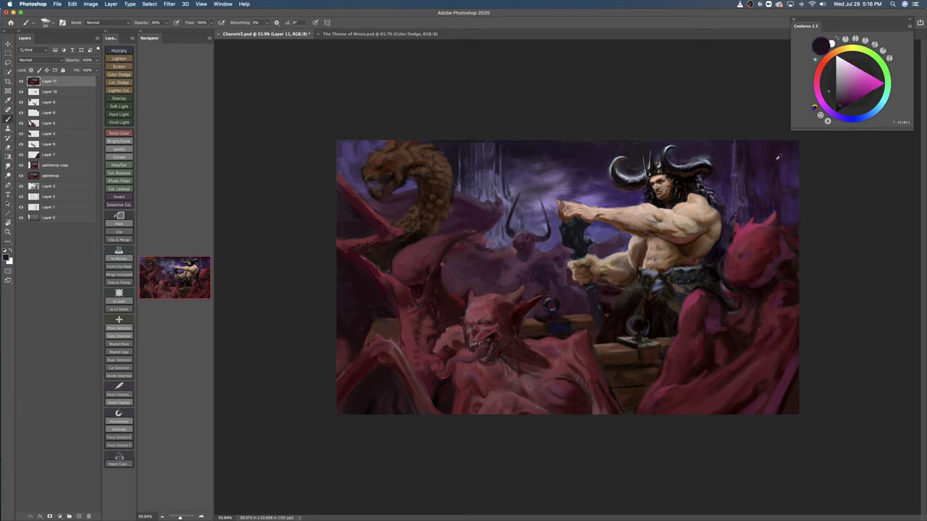
alt+click(784, 174)
key(])
key(])
key(])
key(])
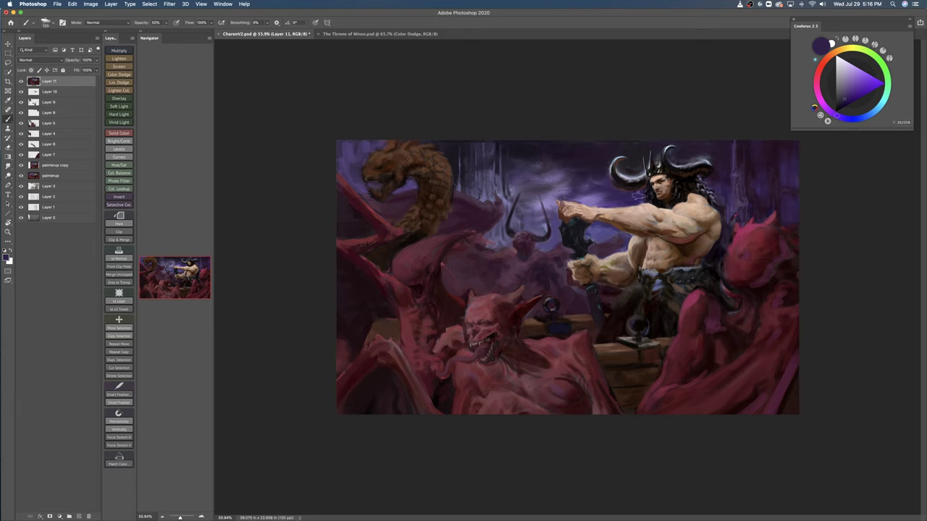
Step: Paint a bright blue cloud patch behind Charon's hair and rework the adjoining pillar edge with dark purples
click(846, 118)
click(853, 88)
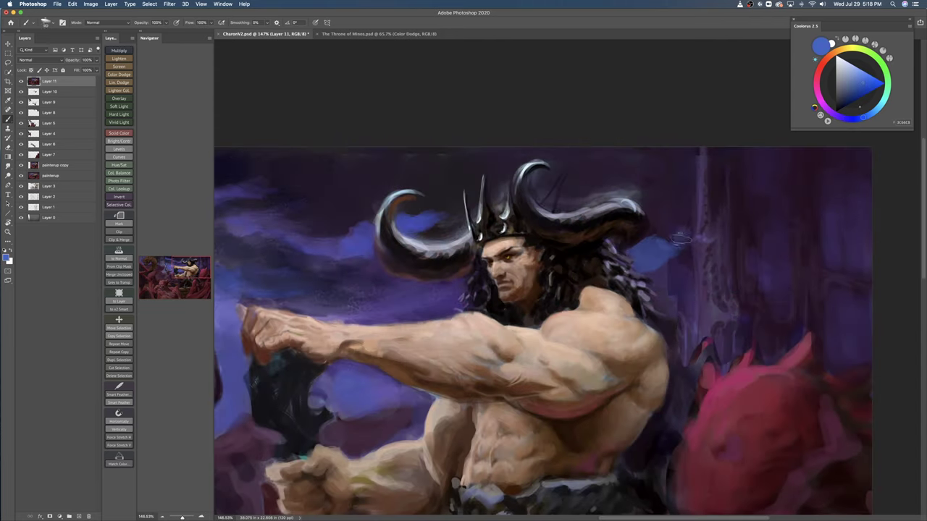
mouse_move(680, 239)
mouse_down()
mouse_move(685, 277)
mouse_move(669, 252)
mouse_move(681, 261)
mouse_move(689, 202)
mouse_move(668, 217)
mouse_move(693, 202)
mouse_up()
alt+click(702, 187)
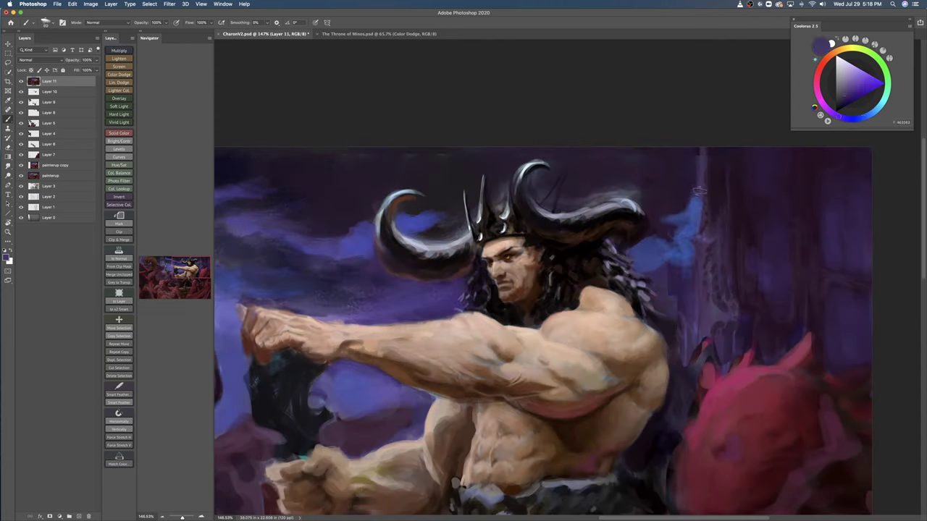
click(849, 99)
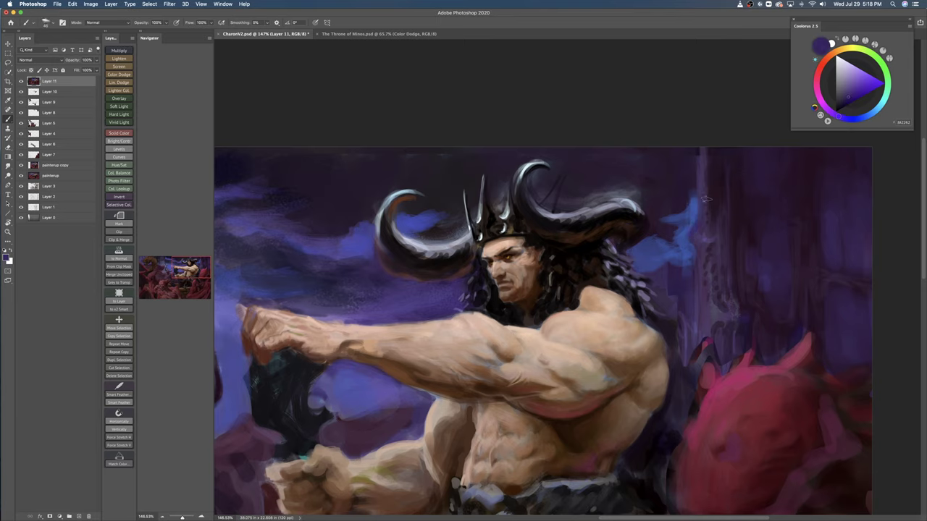
alt+click(705, 211)
mouse_move(701, 246)
mouse_down()
mouse_move(700, 287)
mouse_move(701, 237)
mouse_move(704, 291)
mouse_move(692, 267)
mouse_move(683, 296)
mouse_up()
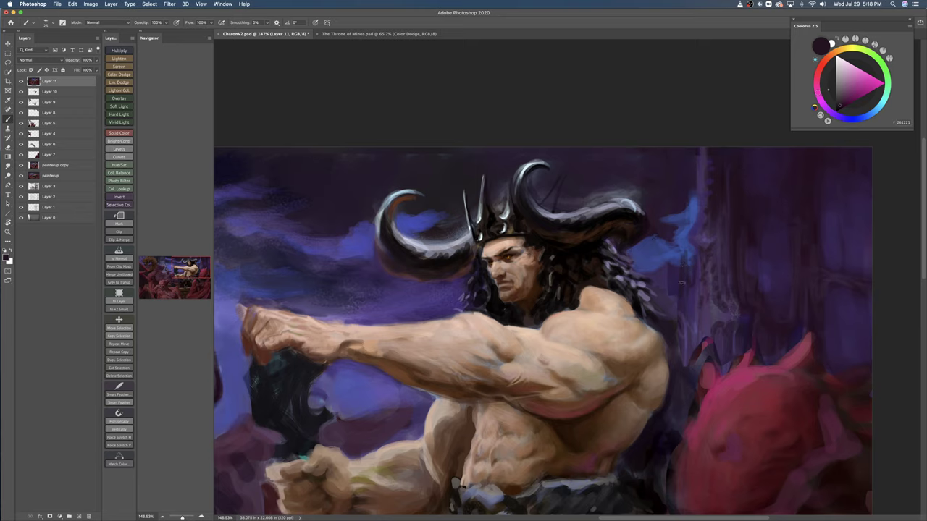
Step: Extend the blue glow between Charon's hair and the pillar using sampled background colours, undoing one stroke
alt+click(679, 258)
key(bracketright)
key(bracketright)
key(bracketright)
key(bracketright)
key(bracketright)
mouse_move(678, 262)
mouse_down()
mouse_move(673, 294)
mouse_move(642, 270)
mouse_move(671, 306)
mouse_move(674, 248)
mouse_move(645, 264)
mouse_move(720, 175)
mouse_move(670, 181)
mouse_move(682, 171)
mouse_up()
alt+click(671, 180)
key(super+z)
alt+click(683, 170)
key(bracketleft)
key(bracketleft)
key(bracketleft)
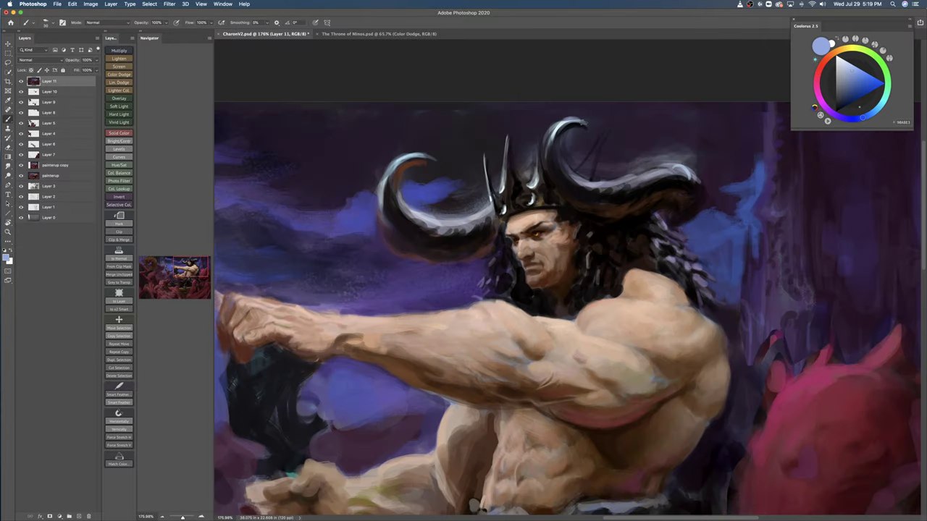
Step: Enlarge the brush and paint pale blue light along the curled tip of Charon's horn nearest the pillar
key(bracketright)
key(bracketright)
mouse_move(577, 121)
mouse_down()
mouse_move(556, 128)
mouse_move(545, 155)
mouse_up()
key(bracketright)
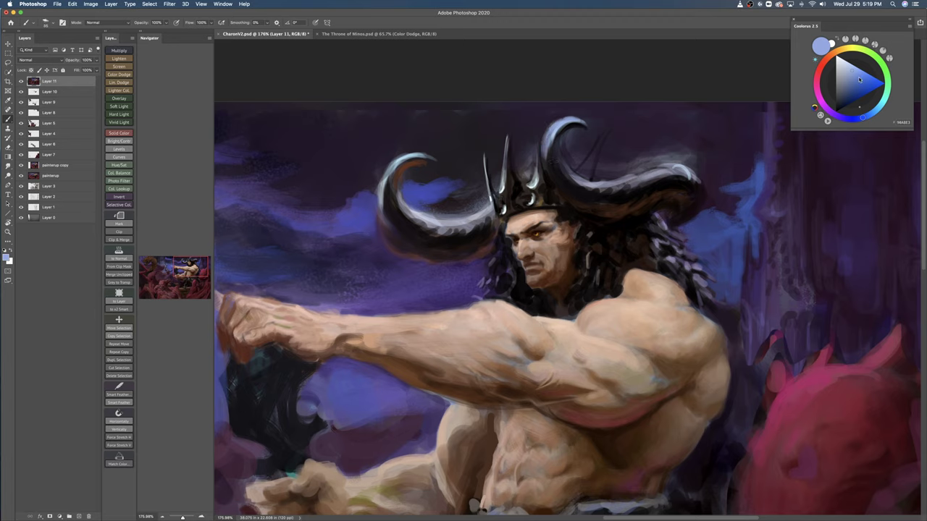
Step: Pick a more saturated blue and paint it along the upper edge of the same horn, reducing the brush size
click(859, 79)
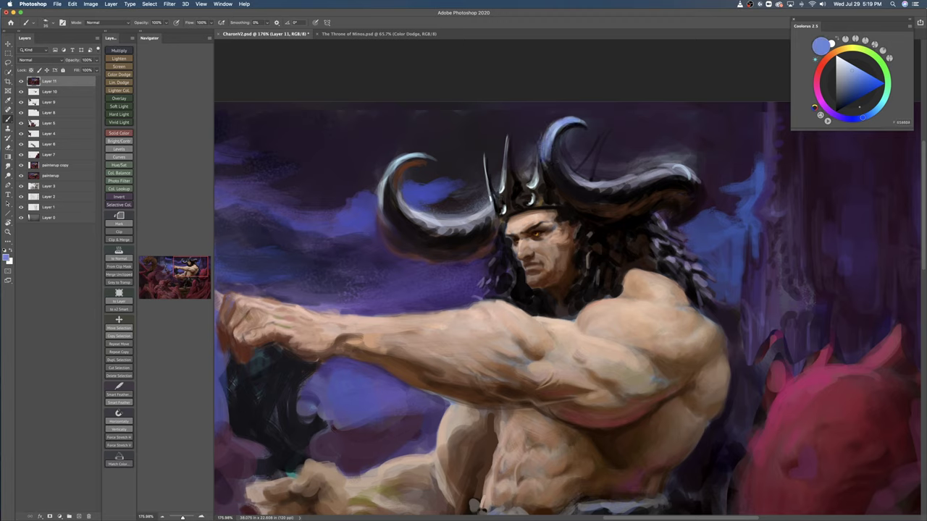
mouse_move(569, 177)
mouse_down()
mouse_move(598, 191)
mouse_move(637, 187)
mouse_up()
key(bracketleft)
key(bracketleft)
mouse_move(574, 170)
mouse_down()
mouse_move(597, 181)
mouse_move(684, 174)
mouse_up()
key(bracketleft)
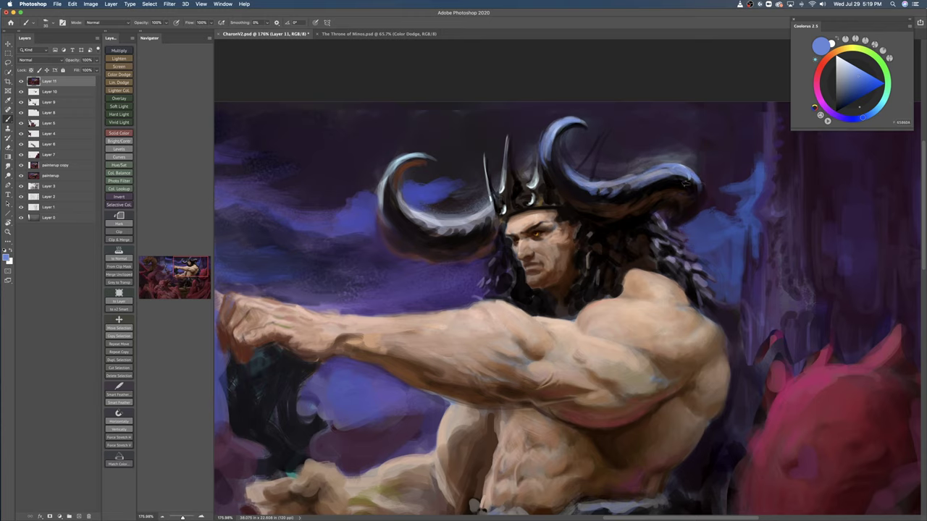
Step: Add blue highlights and ridges along Charon's other horn above the outstretched arm, using a smaller brush and sampled blues
mouse_move(464, 148)
mouse_down()
mouse_move(517, 138)
mouse_move(434, 175)
mouse_move(439, 196)
mouse_up()
key(bracketleft)
key(bracketleft)
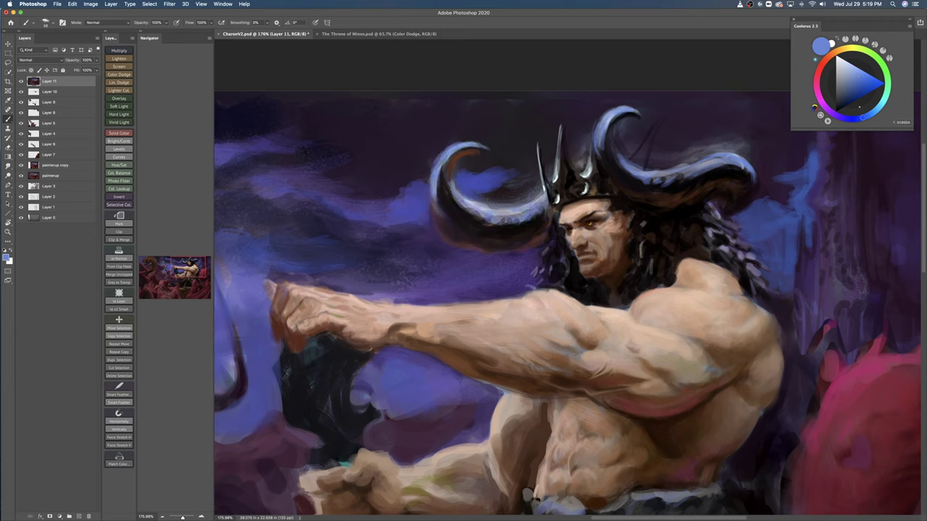
alt+click(507, 197)
mouse_move(515, 203)
mouse_down()
mouse_move(476, 204)
mouse_move(528, 197)
mouse_move(485, 203)
mouse_move(526, 208)
mouse_move(485, 215)
mouse_move(463, 202)
mouse_up()
alt+click(531, 207)
key(bracketleft)
key(bracketleft)
key(bracketleft)
alt+click(480, 212)
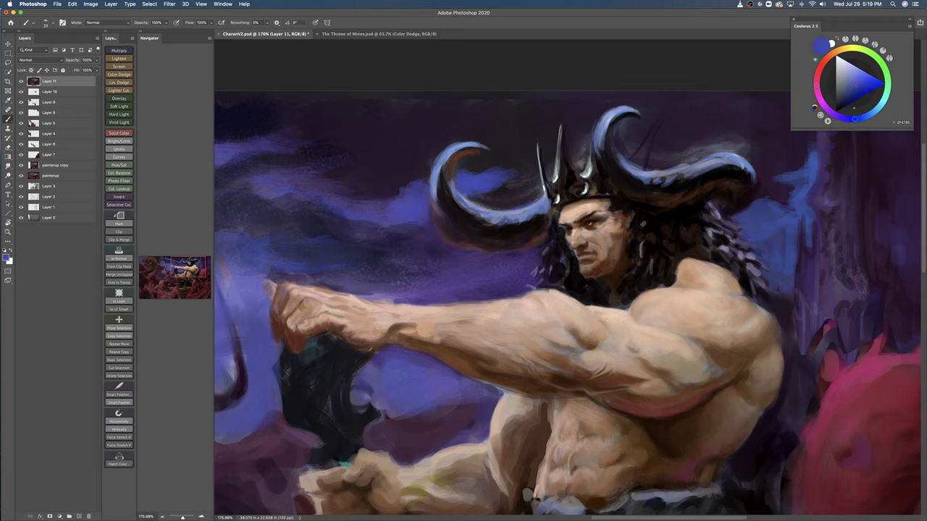
Step: Pick dark browns and deepen the shadow along the underside of the horn above the outstretched arm
alt+click(449, 216)
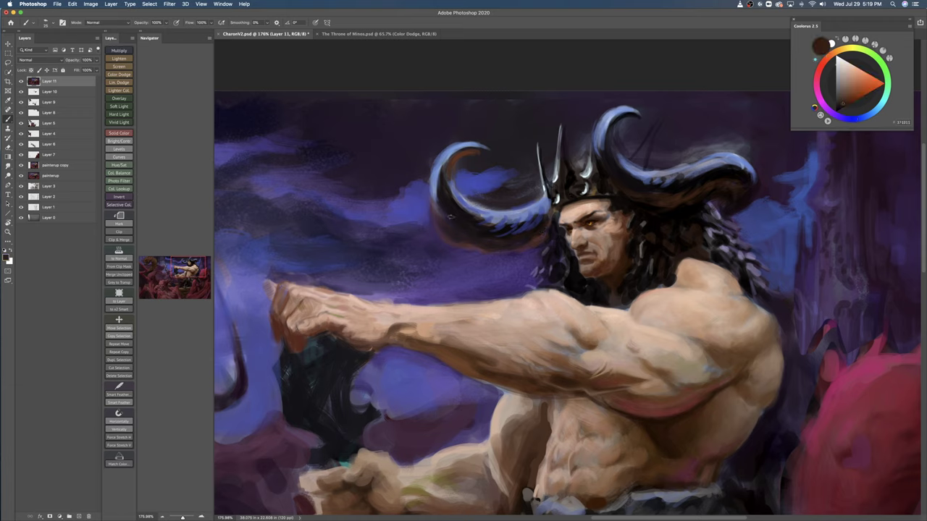
click(850, 95)
mouse_move(450, 221)
mouse_down()
mouse_move(504, 233)
mouse_move(488, 245)
mouse_move(526, 240)
mouse_up()
alt+click(466, 262)
mouse_move(438, 232)
mouse_down()
mouse_move(446, 226)
mouse_move(432, 251)
mouse_move(499, 253)
mouse_up()
Step: Paint the serpent figurehead's eye with a sampled greyish brown and outline it with a near-black brown
key(z)
drag(527, 258, 503, 217)
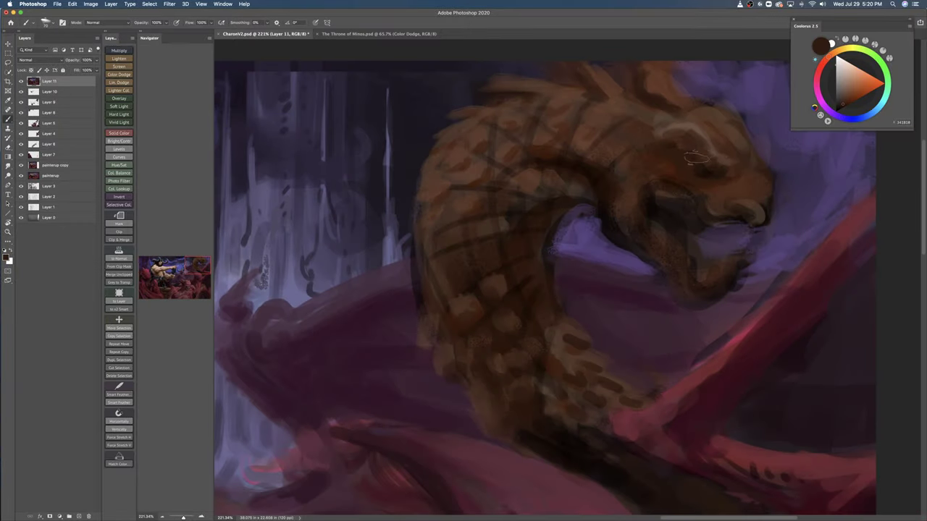
alt+click(691, 156)
drag(689, 157, 685, 153)
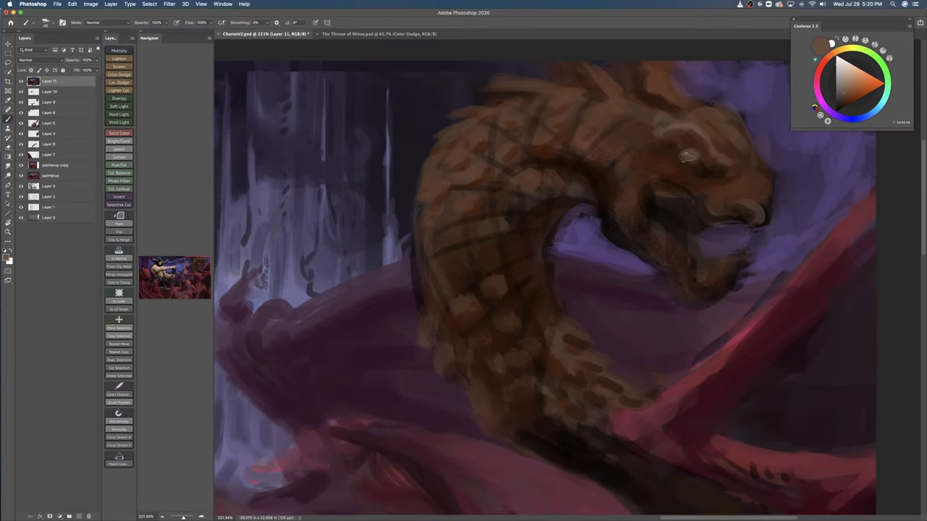
alt+click(691, 165)
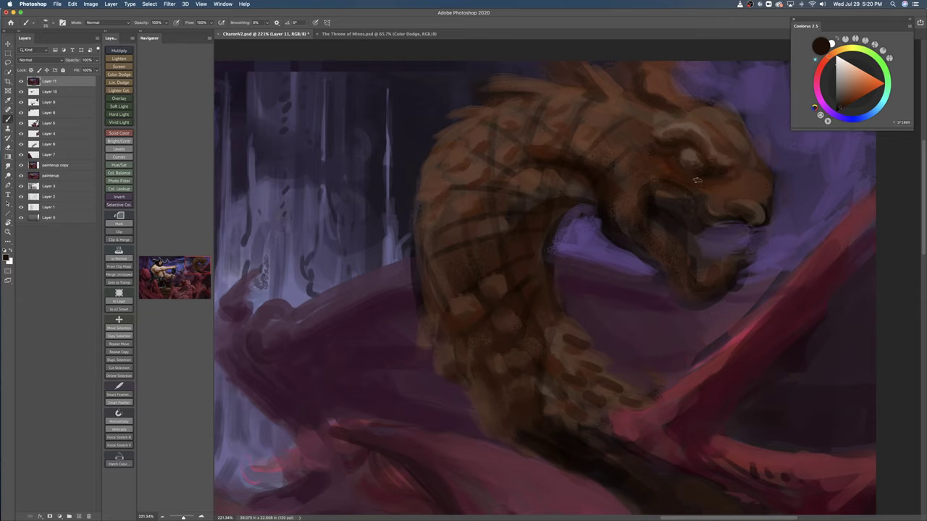
Step: Extend and reshape the serpent's snout and upper lip with sampled reddish browns, varying the brush size
alt+click(757, 171)
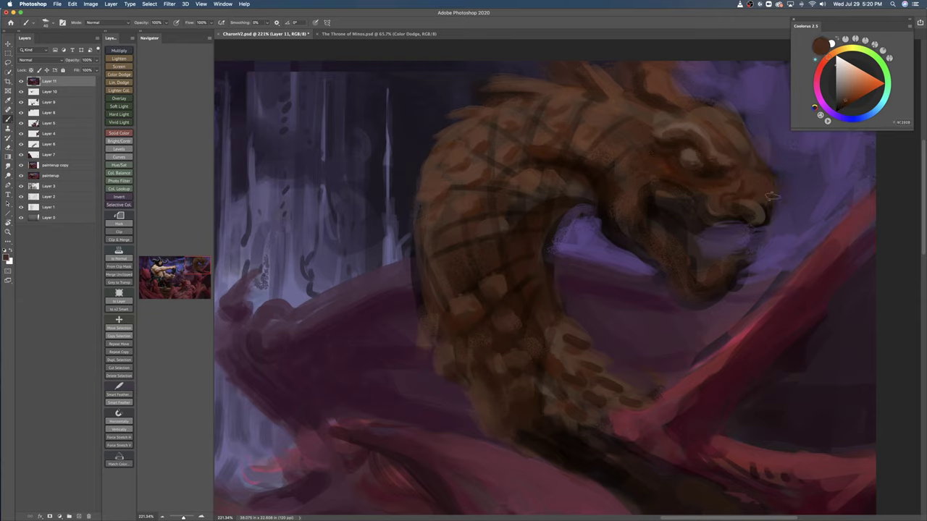
mouse_move(772, 196)
mouse_down()
mouse_move(760, 172)
mouse_move(714, 163)
mouse_move(739, 190)
mouse_move(782, 194)
mouse_move(765, 174)
mouse_move(769, 218)
mouse_up()
alt+click(738, 188)
key(bracketleft)
key(bracketleft)
key(bracketleft)
alt+click(766, 173)
key(bracketright)
key(bracketright)
key(bracketright)
key(bracketright)
key(bracketright)
key(bracketright)
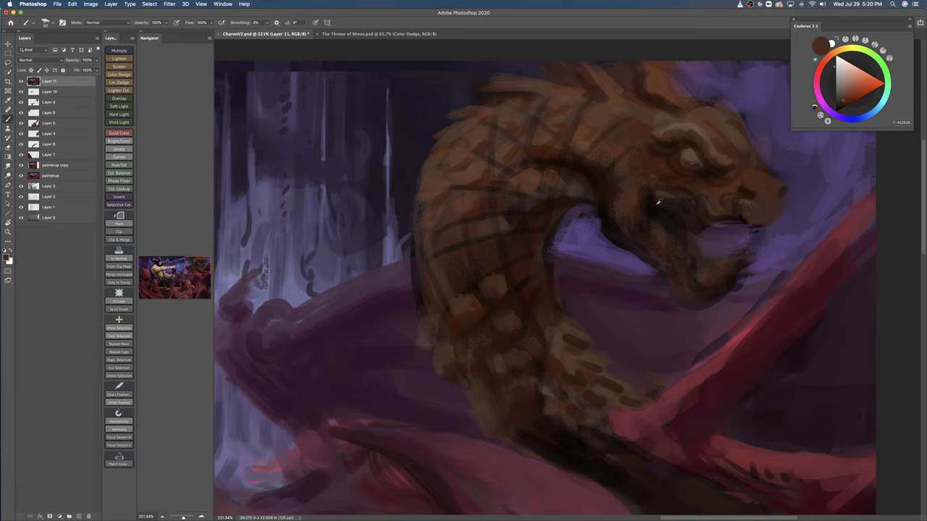
Step: Darken the inside of the serpent's open mouth with a larger brush and touch up the snout tip with sampled browns
alt+click(658, 202)
key(bracketright)
key(bracketright)
key(bracketright)
mouse_move(654, 190)
mouse_down()
mouse_move(675, 189)
mouse_move(640, 192)
mouse_move(664, 185)
mouse_move(657, 230)
mouse_move(681, 213)
mouse_move(700, 241)
mouse_up()
alt+click(640, 210)
alt+click(661, 197)
mouse_move(793, 181)
mouse_down()
mouse_move(699, 180)
mouse_move(808, 178)
mouse_up()
Step: Repaint the background around the serpent's snout and between its jaws with a sampled blue
alt+click(369, 291)
key(bracketleft)
key(bracketleft)
mouse_move(751, 193)
mouse_down()
mouse_move(757, 214)
mouse_move(769, 194)
mouse_move(761, 210)
mouse_move(779, 213)
mouse_move(827, 192)
mouse_up()
mouse_move(799, 240)
mouse_down()
mouse_move(743, 271)
mouse_move(771, 207)
mouse_move(745, 145)
mouse_move(755, 178)
mouse_move(735, 189)
mouse_move(723, 151)
mouse_move(710, 172)
mouse_up()
Step: Rework the serpent's brow and forehead with sampled browns, varying the brush size
alt+click(728, 147)
alt+click(670, 185)
key(bracketleft)
key(bracketleft)
key(bracketleft)
key(bracketright)
key(bracketright)
key(bracketright)
key(bracketright)
mouse_move(693, 130)
mouse_down()
mouse_move(723, 149)
mouse_move(705, 167)
mouse_up()
Step: Blend a sampled mid-brown over the serpent's forehead, snout bridge and cheek, finishing with a smaller brush
alt+click(636, 129)
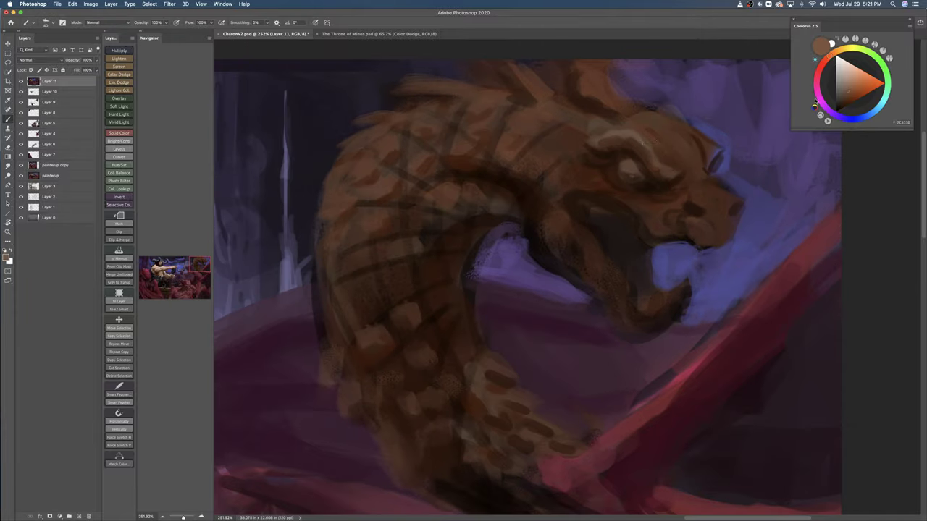
mouse_move(612, 135)
mouse_down()
mouse_move(588, 142)
mouse_move(686, 167)
mouse_move(659, 134)
mouse_move(672, 118)
mouse_move(716, 148)
mouse_move(702, 149)
mouse_up()
key(bracketleft)
key(bracketleft)
key(bracketleft)
mouse_move(671, 189)
mouse_down()
mouse_move(692, 180)
mouse_move(673, 197)
mouse_move(708, 189)
mouse_up()
mouse_move(577, 172)
mouse_down()
mouse_move(661, 213)
mouse_move(632, 215)
mouse_up()
drag(728, 141, 679, 124)
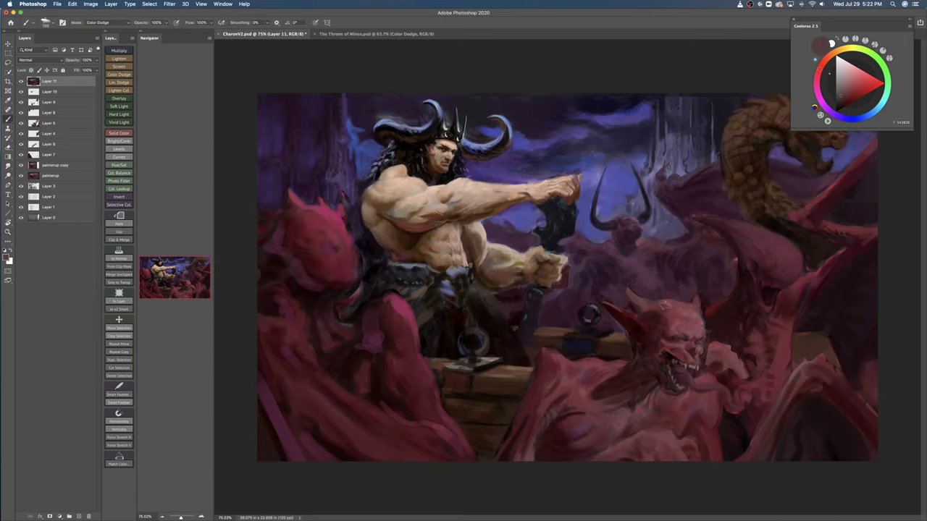
Step: Undo the last two strokes, pick a dark grey and brighten the front demon's forehead and face with Color Dodge strokes
key([)
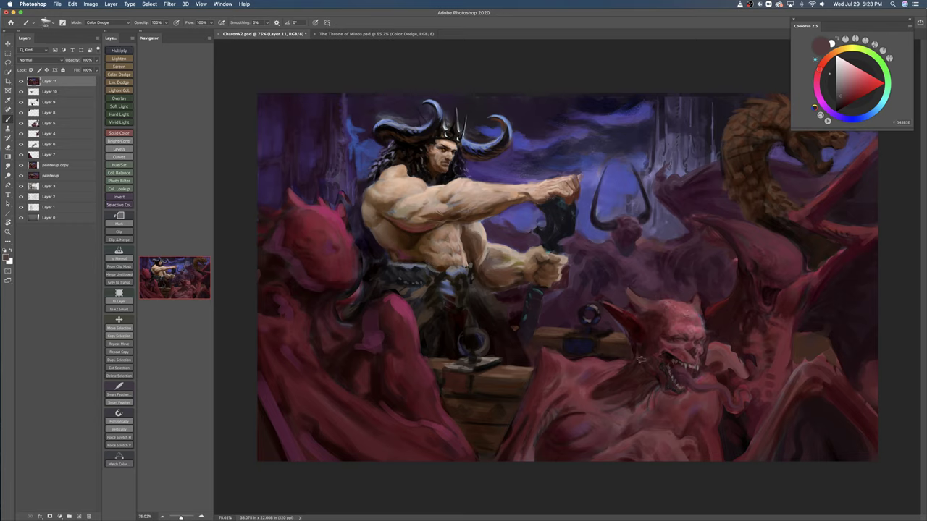
key(super+z)
key(super+z)
click(837, 100)
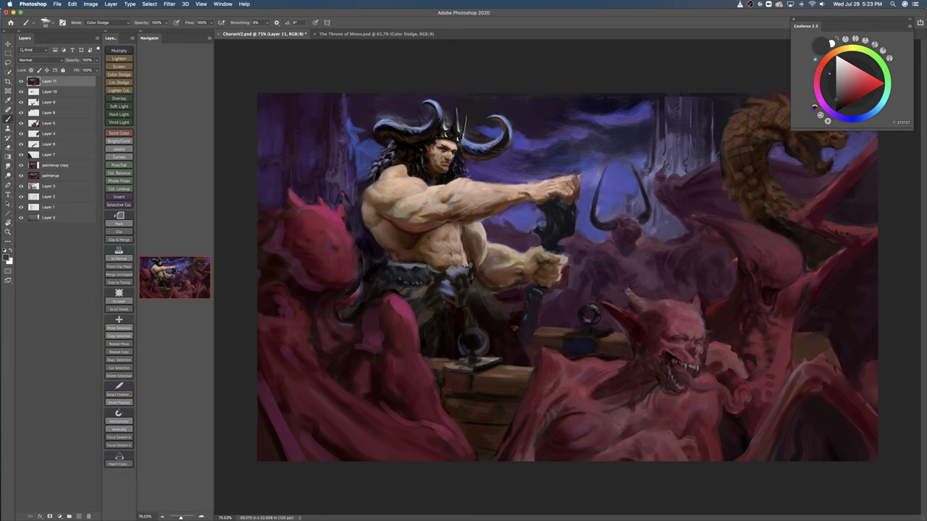
key(bracketright)
key(bracketright)
drag(662, 303, 686, 308)
drag(670, 326, 703, 333)
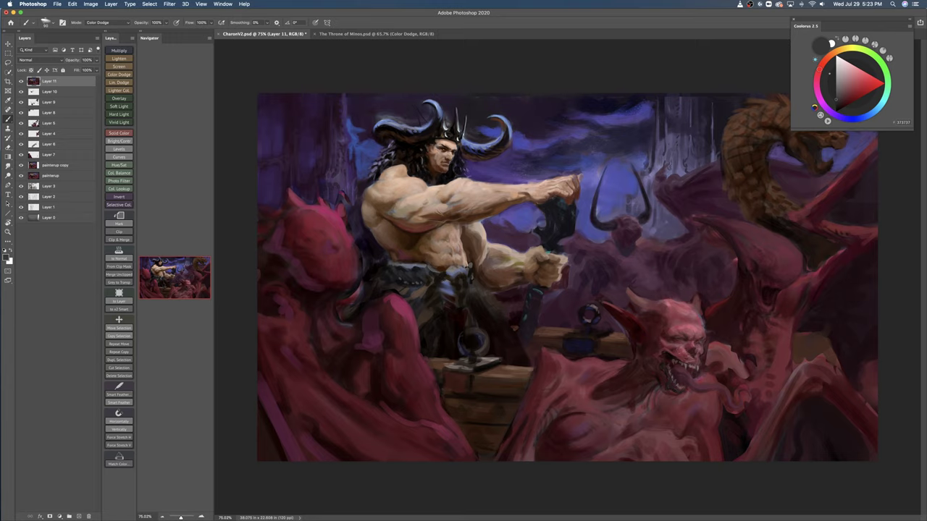
mouse_move(697, 331)
mouse_down()
mouse_move(728, 325)
mouse_move(700, 348)
mouse_up()
key(])
key(])
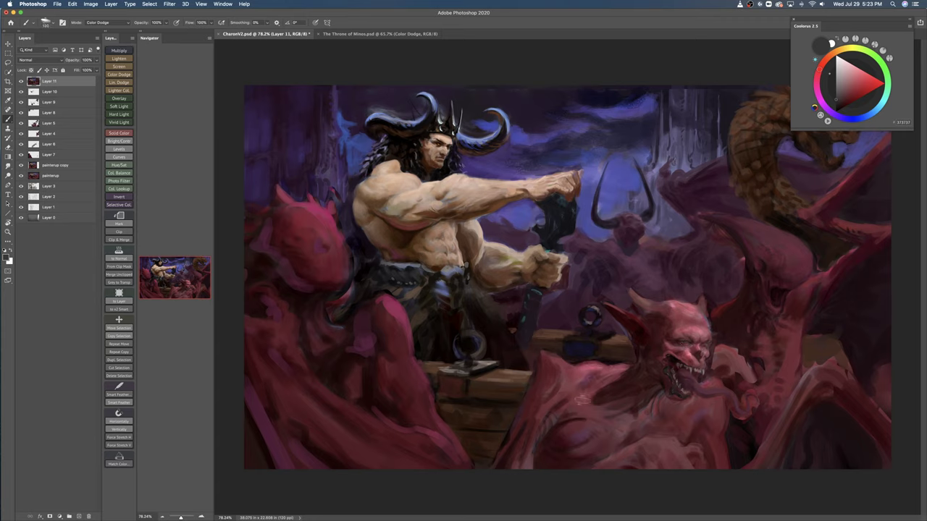
Step: Pick a dark blue and glaze it beside the front demon's mouth with the Color Dodge brush
key(bracketright)
key(bracketright)
key(bracketright)
key(bracketleft)
key(bracketleft)
key(bracketleft)
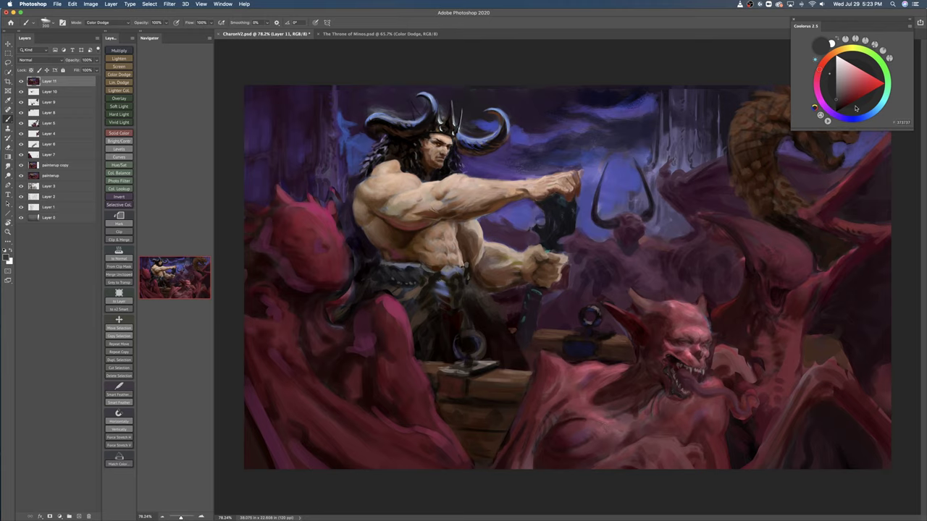
click(858, 118)
click(844, 94)
drag(713, 362, 681, 368)
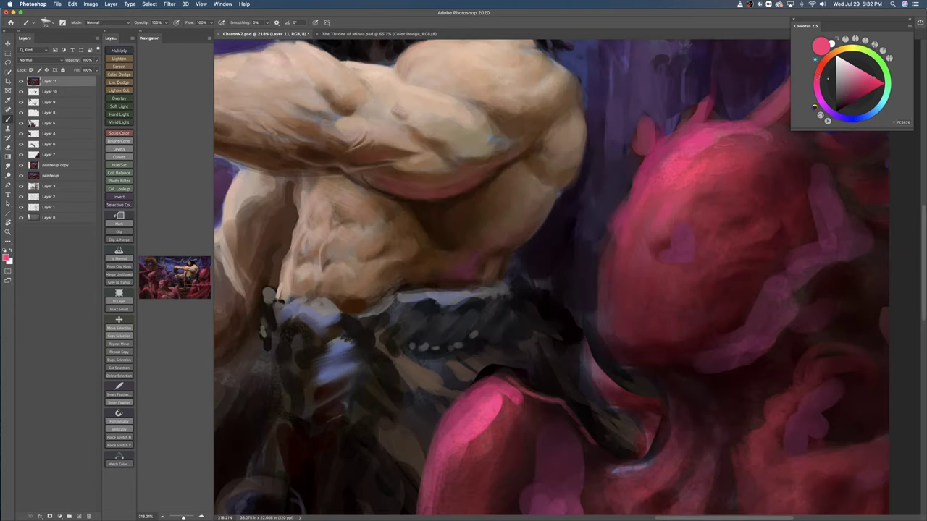
Step: Blend sampled pinks and reds over the crown of the demon's head behind Charon, varying the brush size
alt+click(740, 176)
mouse_move(735, 143)
mouse_down()
mouse_move(702, 157)
mouse_move(700, 178)
mouse_move(640, 179)
mouse_up()
key(bracketright)
key(bracketright)
alt+click(660, 171)
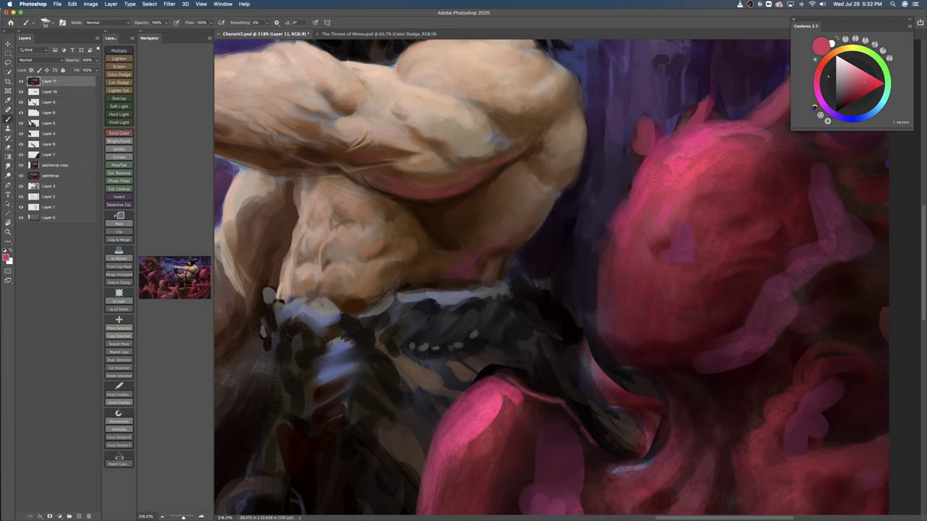
alt+click(679, 142)
mouse_move(682, 133)
mouse_down()
mouse_move(766, 152)
mouse_move(662, 149)
mouse_up()
key(bracketleft)
key(bracketleft)
key(bracketleft)
Step: Model the brow, eye area and lower cheek of the demon behind Charon with a smaller brush and sampled reds
alt+click(767, 153)
key(bracketleft)
key(bracketleft)
alt+click(644, 220)
drag(642, 200, 633, 206)
key(bracketleft)
key(bracketleft)
key(bracketleft)
alt+click(736, 220)
mouse_move(671, 245)
mouse_down()
mouse_move(657, 254)
mouse_move(647, 236)
mouse_up()
alt+click(624, 228)
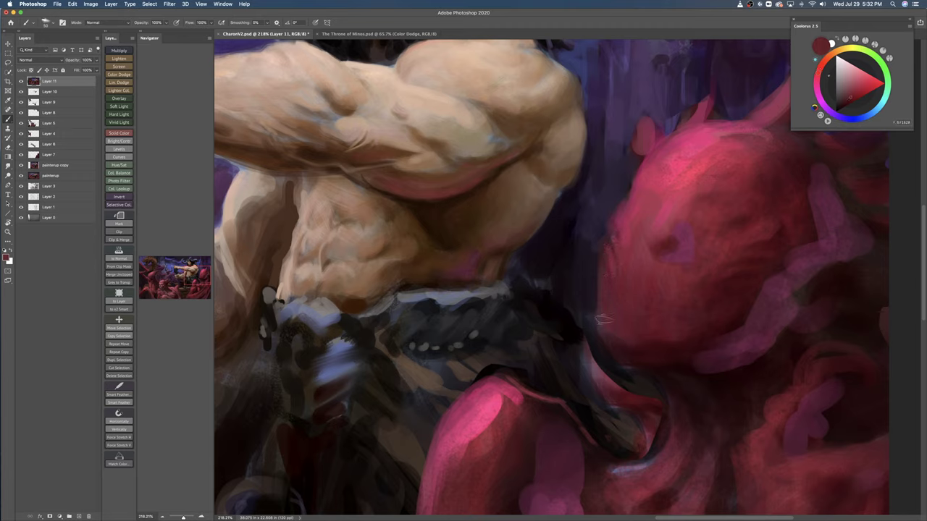
alt+click(601, 304)
drag(652, 289, 619, 283)
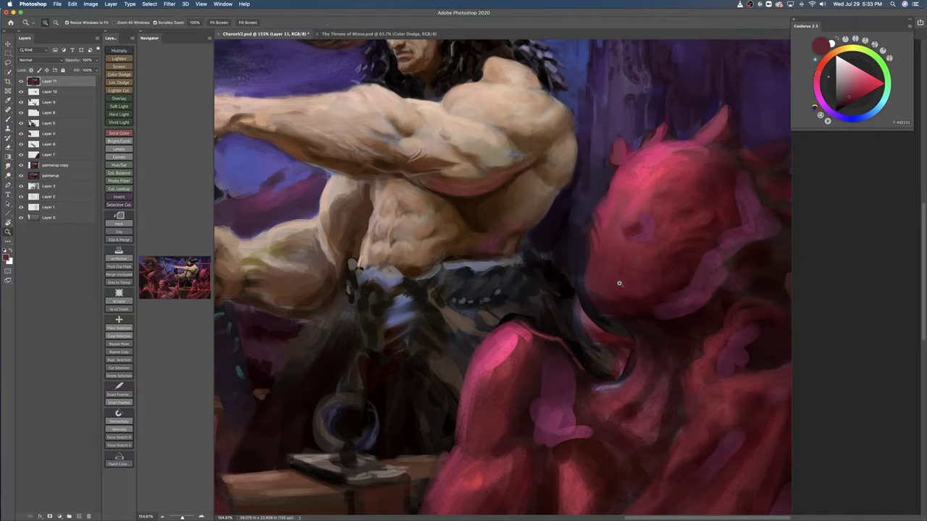
Step: Paint the dark eye socket and nose hollow on the face of the demon behind Charon with sampled dark reds
key(bracketright)
alt+click(592, 305)
alt+click(588, 276)
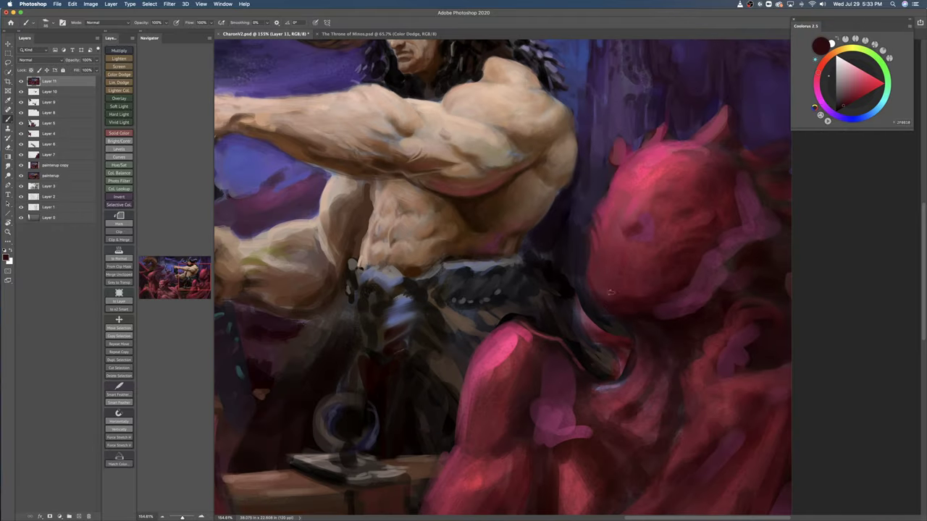
drag(630, 230, 638, 220)
alt+click(639, 214)
alt+click(637, 228)
alt+click(628, 227)
alt+click(637, 230)
key(bracketleft)
key(bracketleft)
mouse_move(670, 197)
mouse_down()
mouse_move(655, 192)
mouse_move(679, 191)
mouse_move(650, 196)
mouse_up()
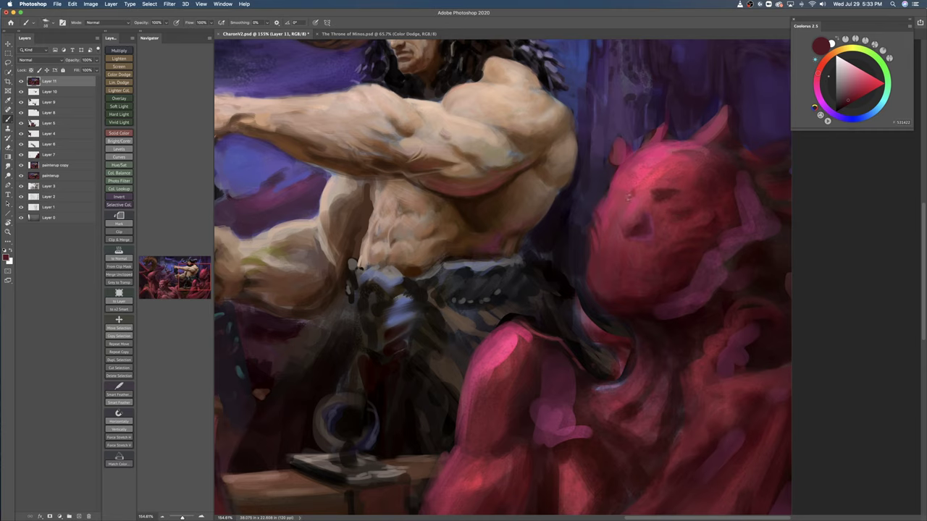
Step: Paint over the purple edge of the wing in the canvas corner below that demon with sampled dark reds
key(z)
drag(789, 201, 709, 201)
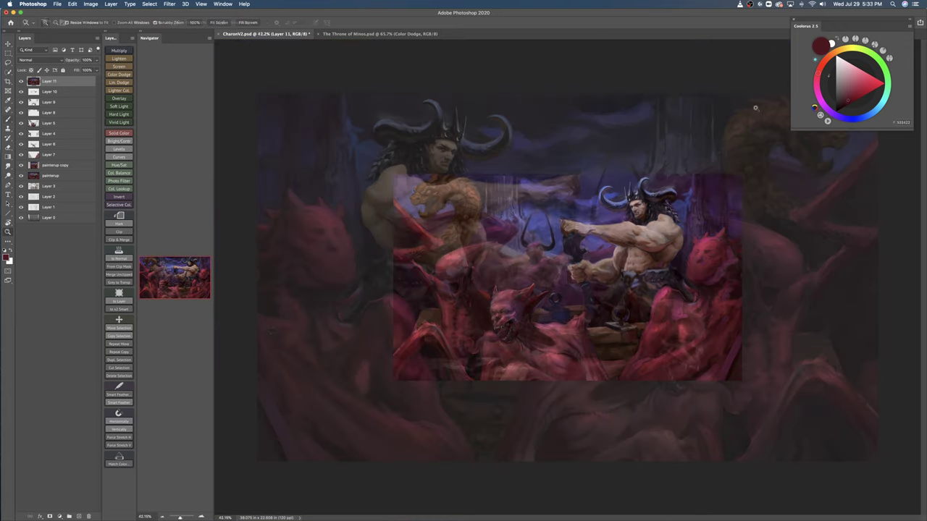
alt+click(278, 335)
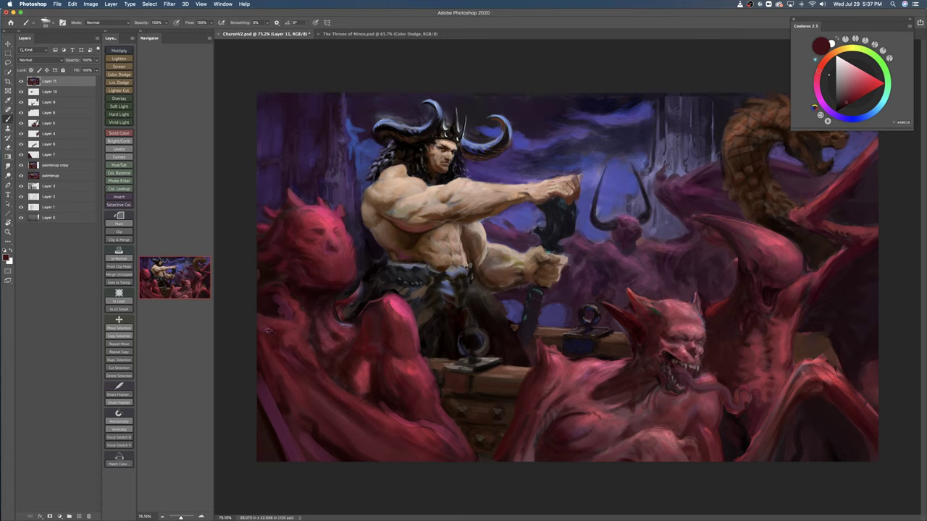
alt+click(286, 407)
alt+click(279, 371)
drag(309, 420, 328, 443)
alt+click(284, 408)
drag(270, 411, 291, 457)
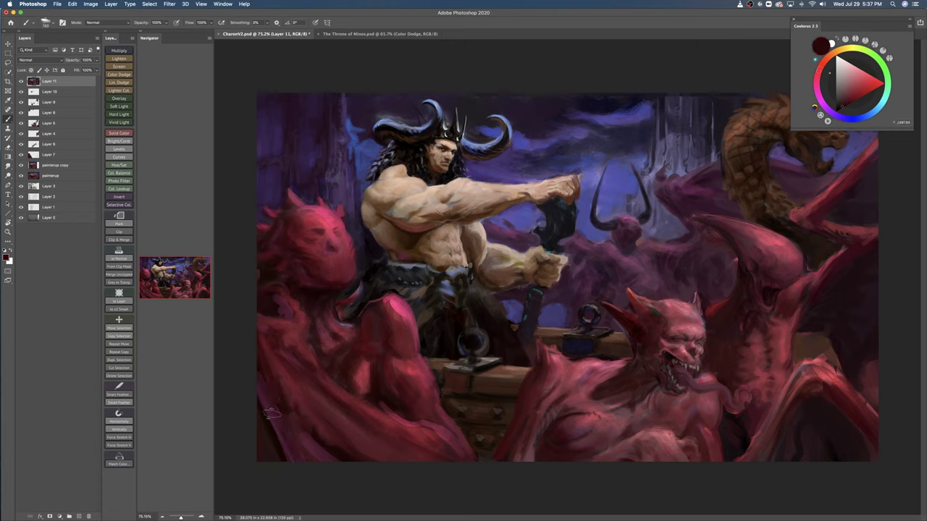
drag(263, 392, 288, 478)
drag(291, 457, 319, 424)
alt+click(267, 389)
drag(263, 394, 279, 460)
drag(286, 435, 301, 462)
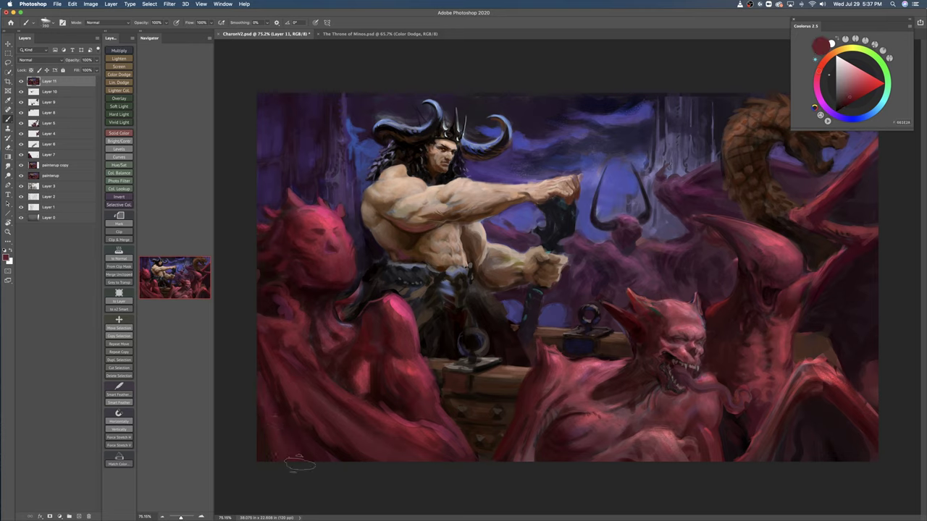
Step: Brush long red folds across the same demon's wing with a larger brush, refining them with a smaller one
alt+click(293, 464)
key(])
alt+click(331, 456)
drag(259, 390, 281, 458)
drag(308, 386, 353, 443)
drag(294, 371, 312, 399)
key([)
key([)
key([)
drag(390, 429, 422, 451)
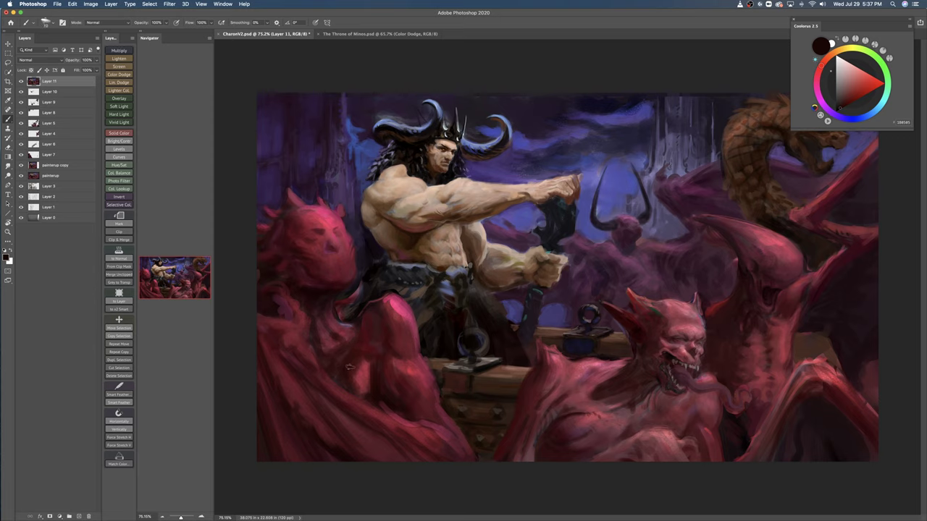
Step: Add a dark accent to that demon's chest and tone down its bright pink shoulder highlight with a sampled red
drag(350, 367, 346, 367)
alt+click(393, 307)
key(])
drag(391, 298, 403, 319)
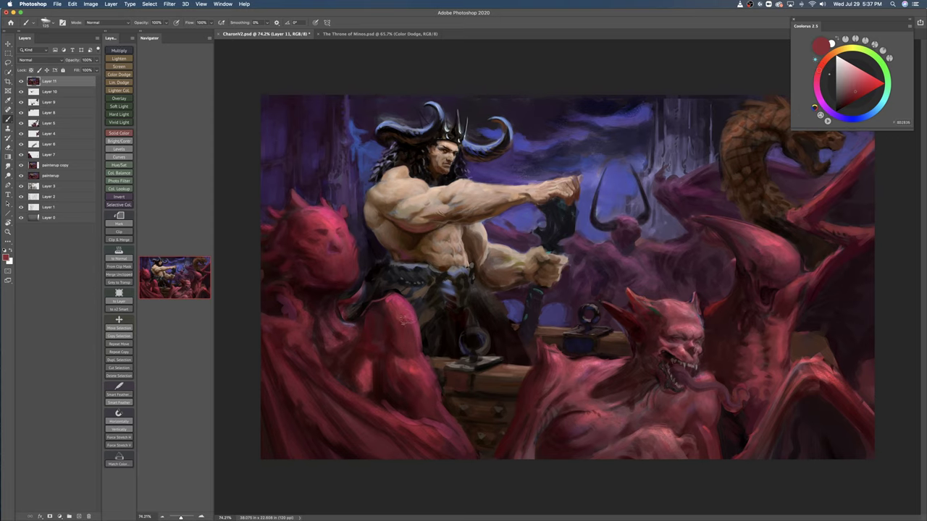
Step: Brush a sampled pinkish red across the top of the same demon's head, then reduce the brush size
alt+click(323, 231)
drag(320, 211, 293, 214)
key([)
key([)
key([)
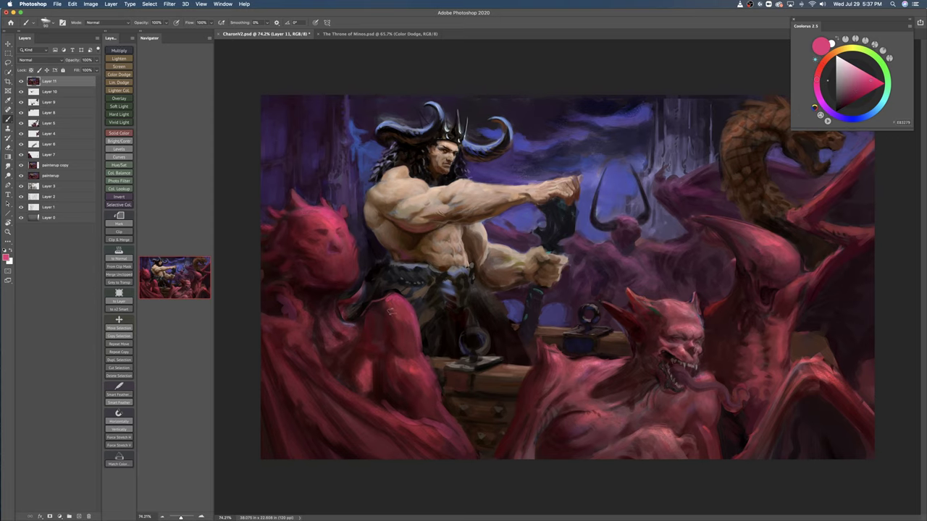
Step: Paint the base of that demon's neck with a larger brush and sampled reds
key([)
key(])
key(])
key(])
mouse_move(357, 317)
mouse_down()
mouse_move(356, 260)
mouse_move(339, 315)
mouse_up()
alt+click(360, 318)
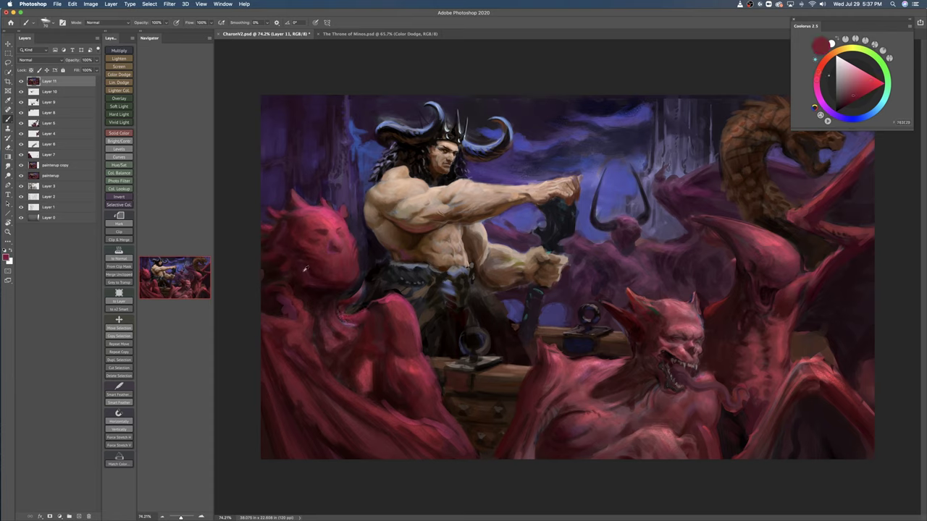
alt+click(349, 320)
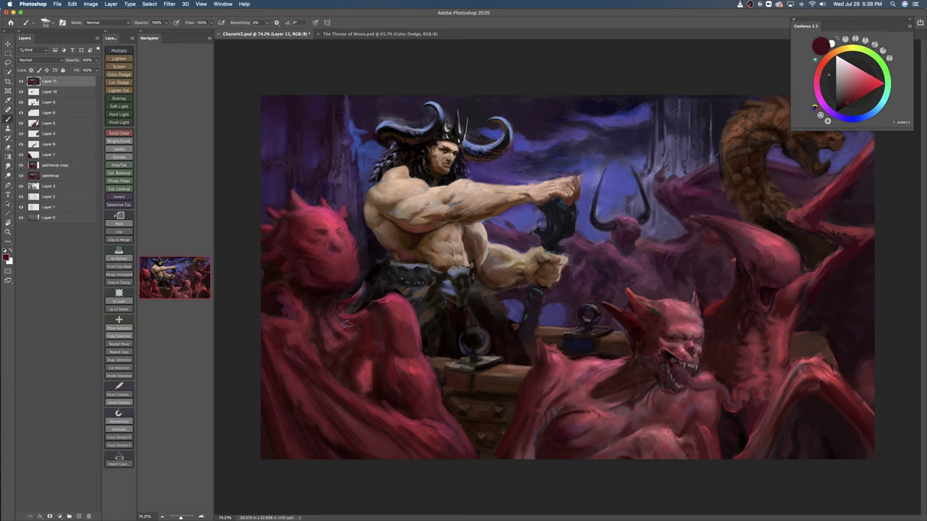
Step: Blend the transition between the same demon's neck and shoulder with sampled mid and dark reds
alt+click(336, 258)
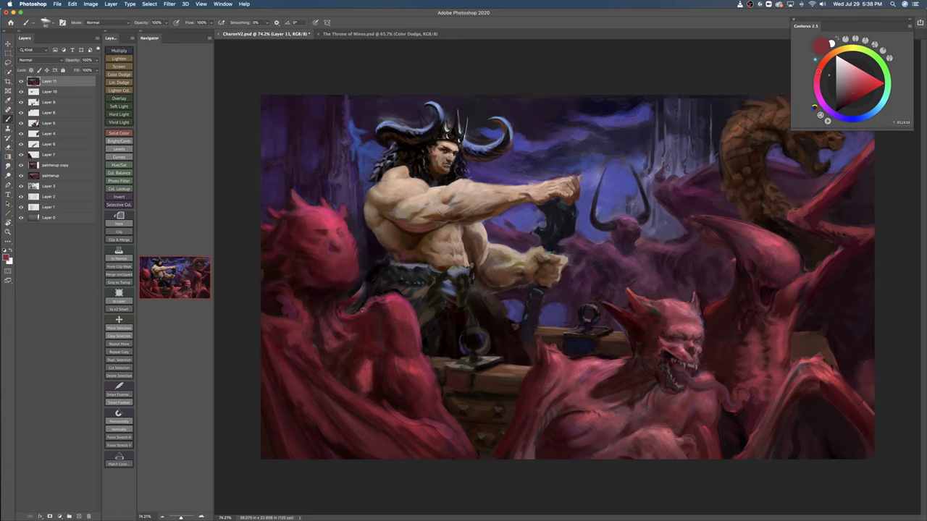
alt+click(370, 309)
alt+click(348, 315)
alt+click(366, 314)
mouse_move(387, 314)
mouse_down()
mouse_move(396, 307)
mouse_move(380, 310)
mouse_up()
alt+click(393, 293)
alt+click(359, 323)
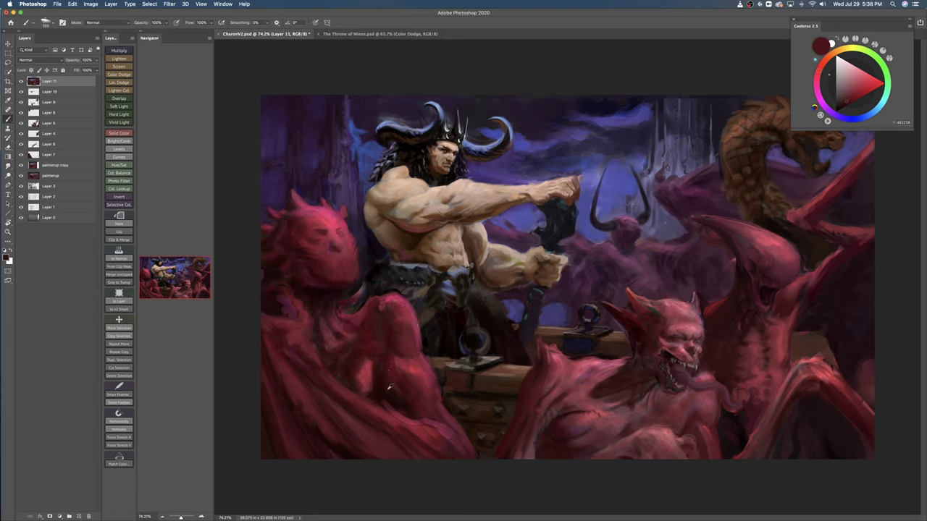
Step: Deepen the shadows between that demon's upper arm and chest with sampled dark reds
alt+click(376, 346)
alt+click(405, 339)
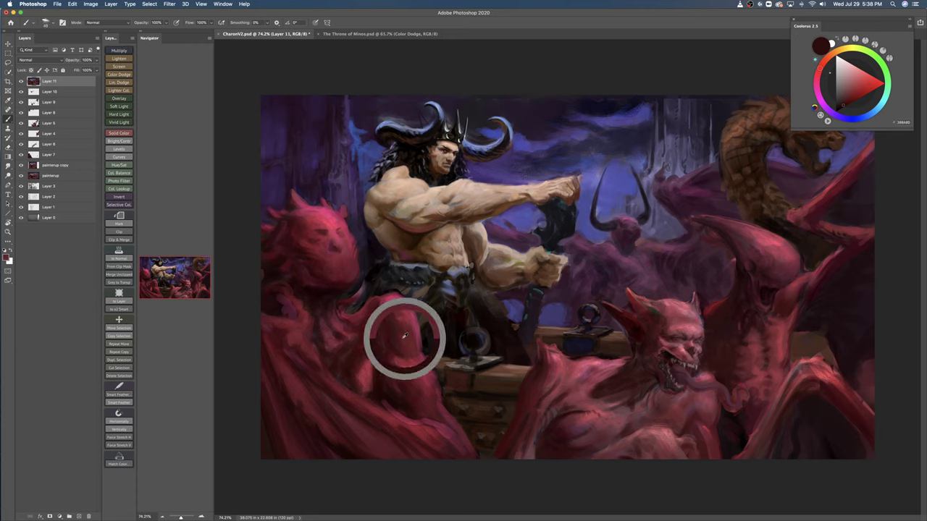
alt+click(367, 337)
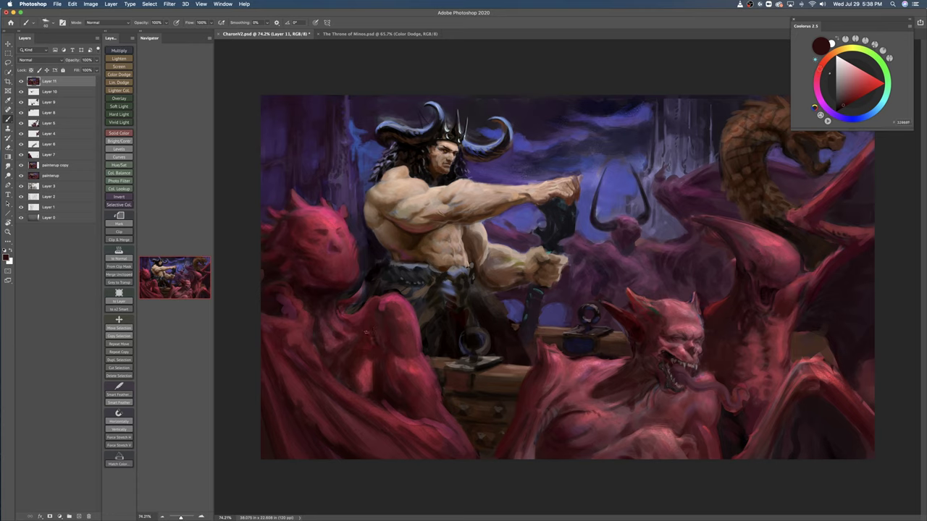
alt+click(371, 369)
click(842, 81)
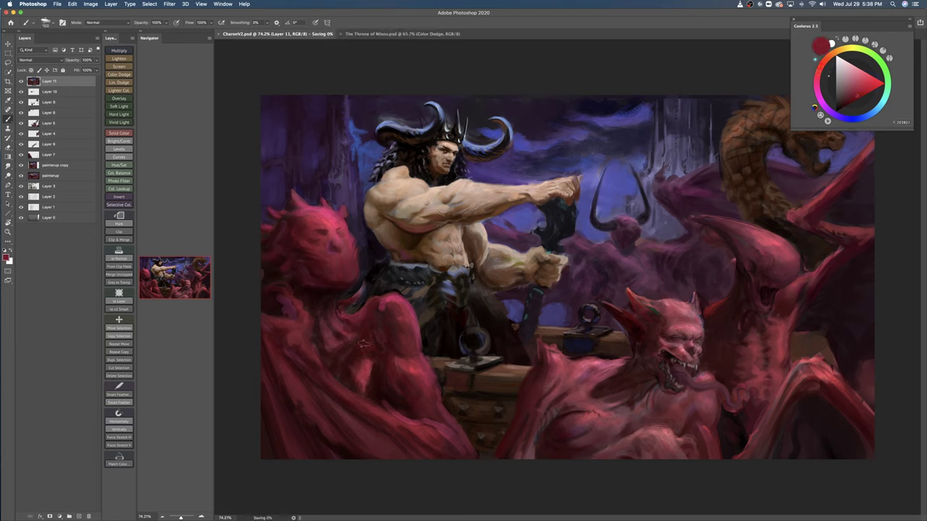
Step: Refine the same demon's chest and armpit with sampled reds and a smaller brush
alt+click(340, 374)
mouse_move(349, 372)
mouse_down()
mouse_move(356, 356)
mouse_move(372, 374)
mouse_move(354, 362)
mouse_move(361, 369)
mouse_up()
alt+click(377, 383)
alt+click(367, 374)
key(bracketleft)
key(bracketleft)
alt+click(358, 365)
drag(418, 353, 417, 355)
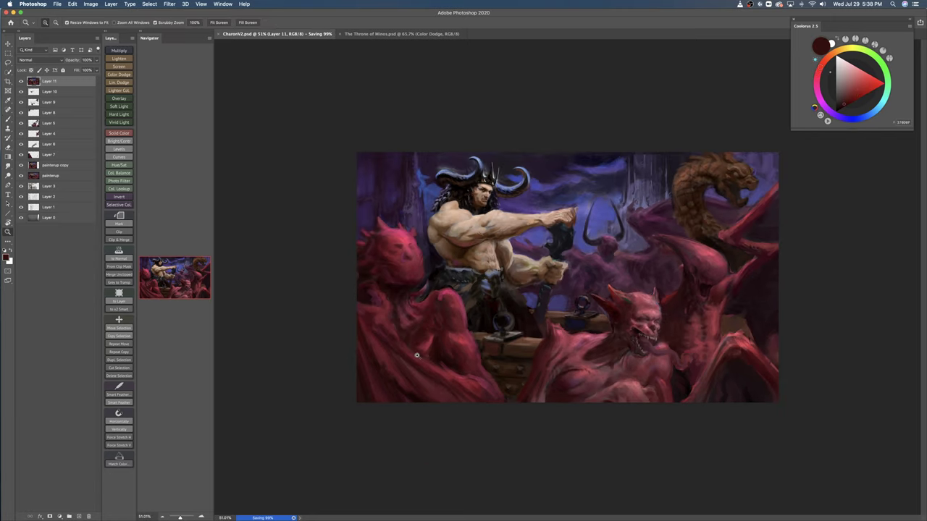
Step: Flip the whole canvas horizontally and examine the mirrored composition
drag(302, 311, 311, 313)
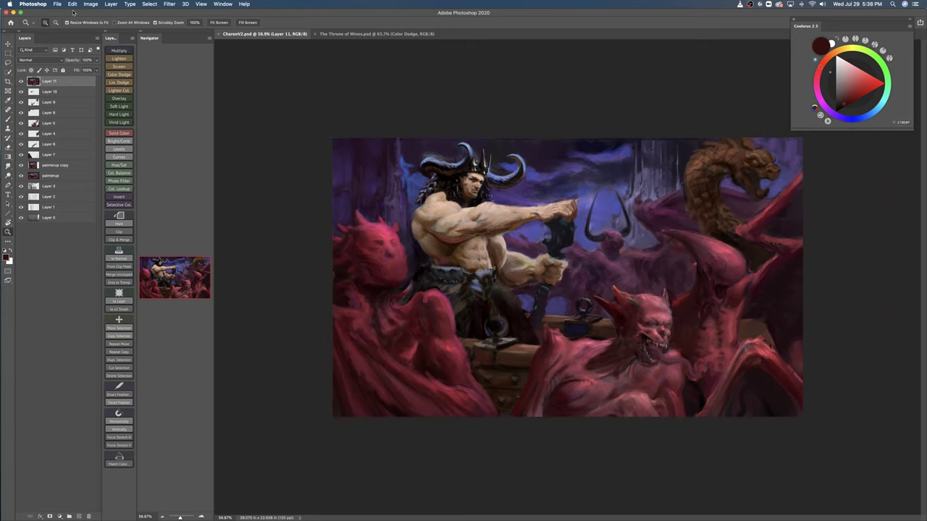
click(91, 6)
mouse_move(130, 73)
click(250, 106)
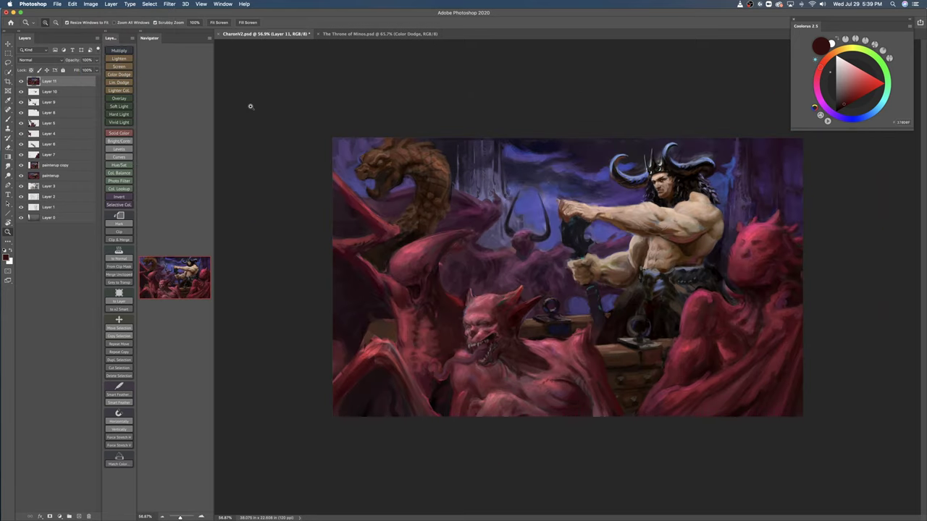
scroll(721, 206, up, 3)
scroll(681, 194, down, 2)
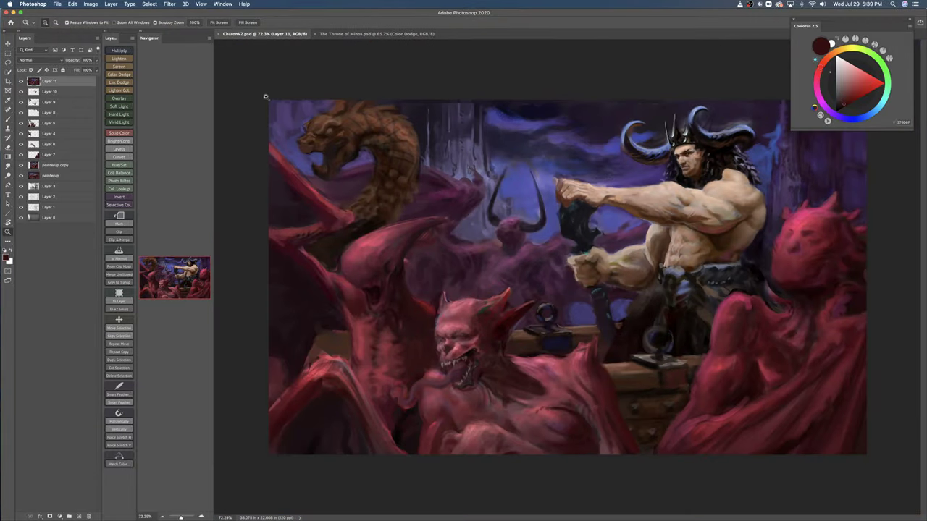
scroll(216, 109, down, 4)
scroll(216, 110, down, 2)
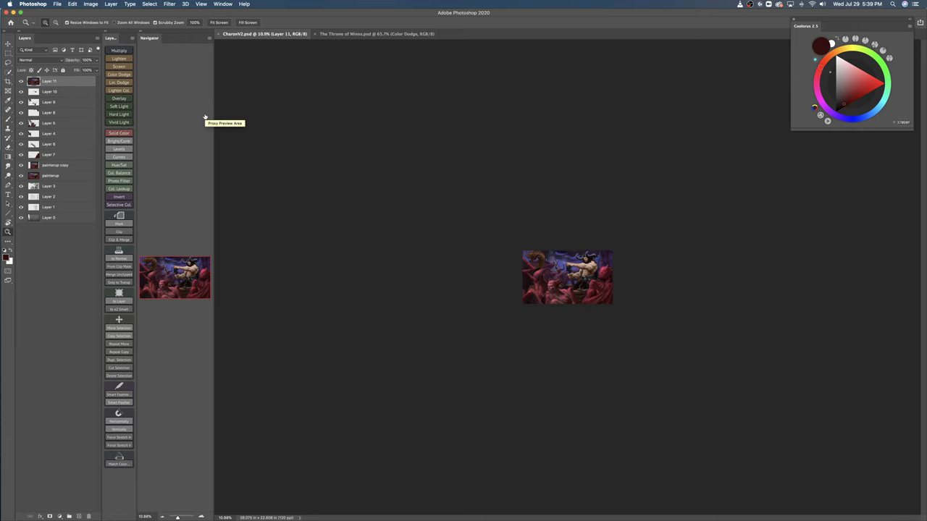
scroll(669, 327, up, 6)
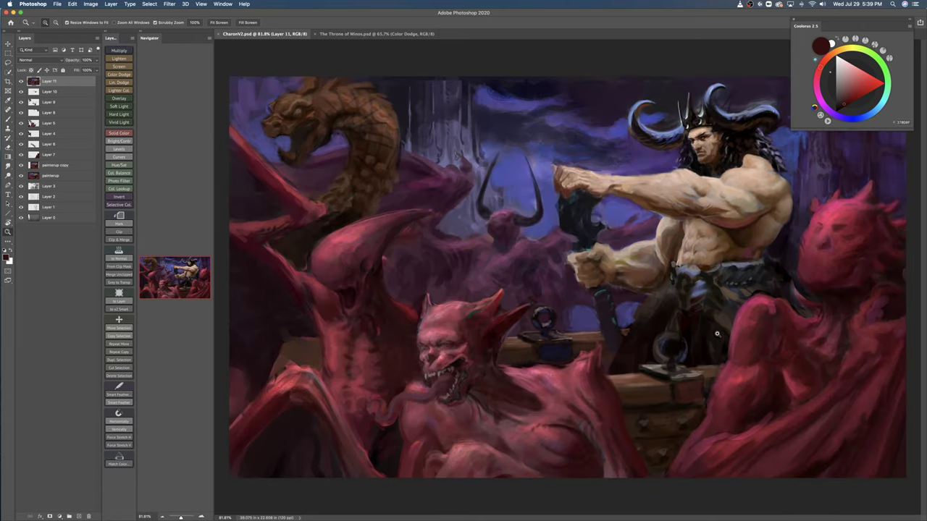